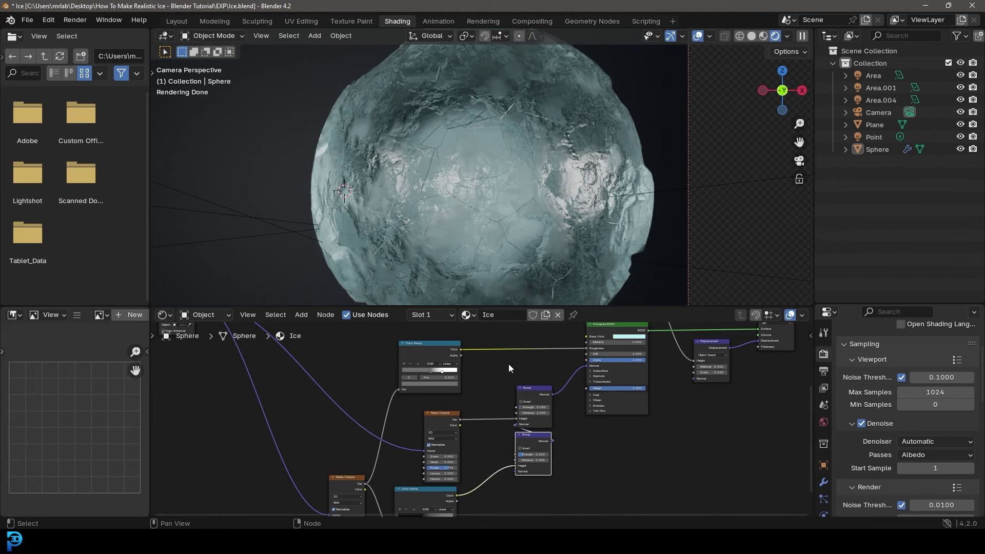
# Compare the finished ice sphere in solid shading with its rendered view.
pyautogui.press('z')
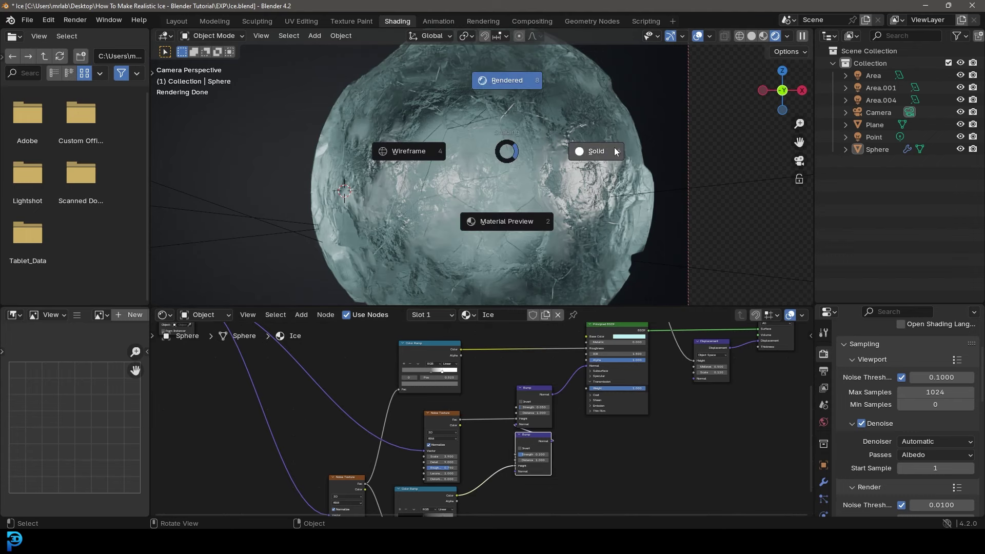
pyautogui.click(587, 154)
pyautogui.press('z')
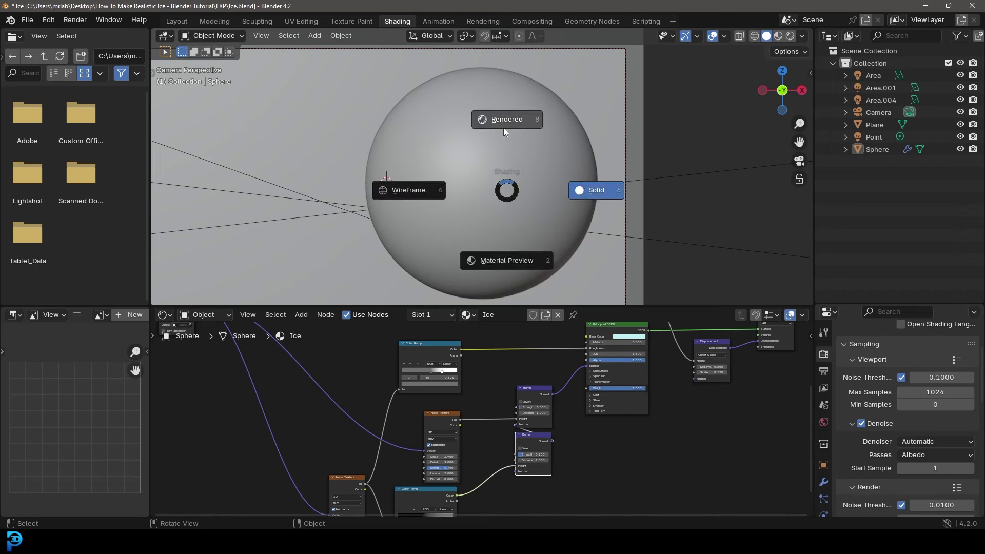
pyautogui.click(504, 124)
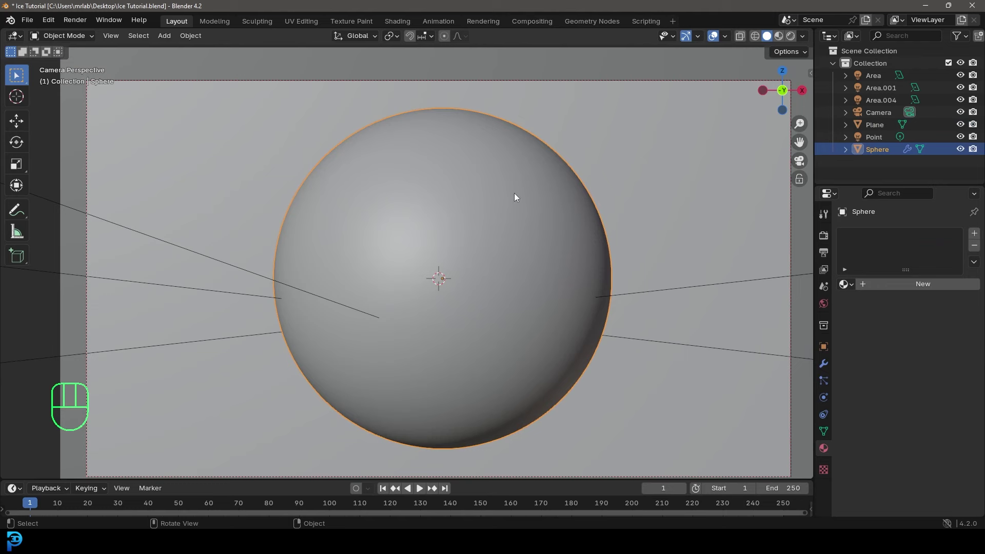
# Review the sphere's Subdivision modifier and the scene's render engine settings.
pyautogui.press('z')
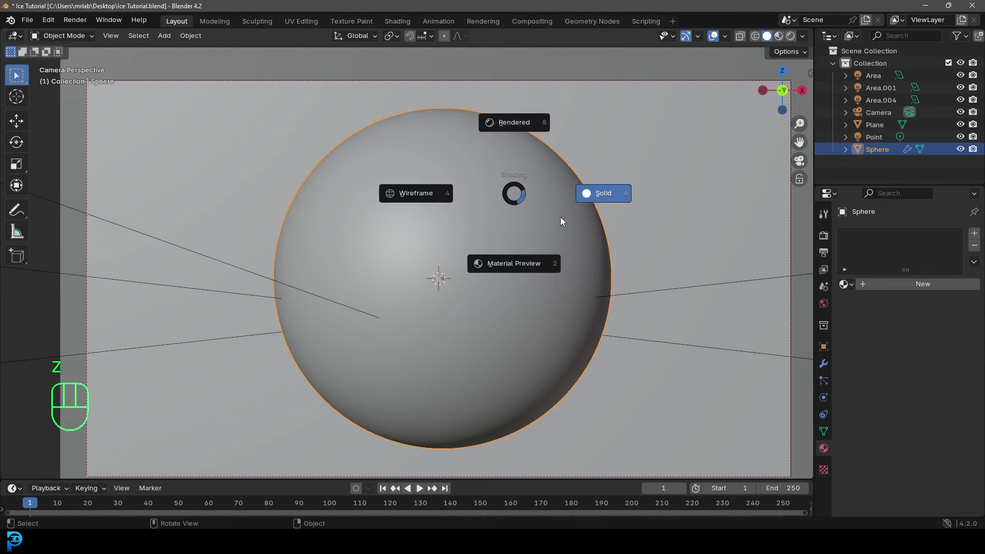
pyautogui.click(823, 363)
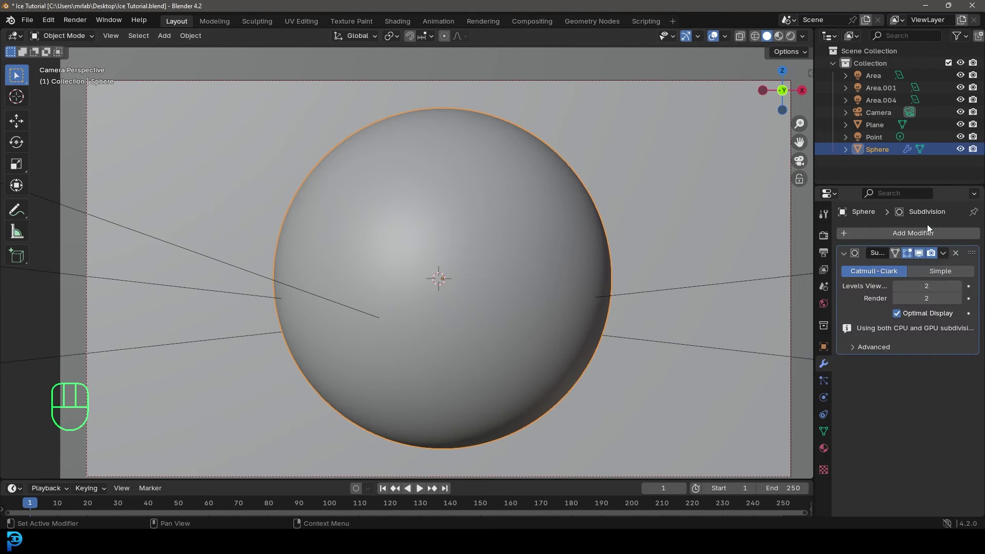
pyautogui.click(823, 235)
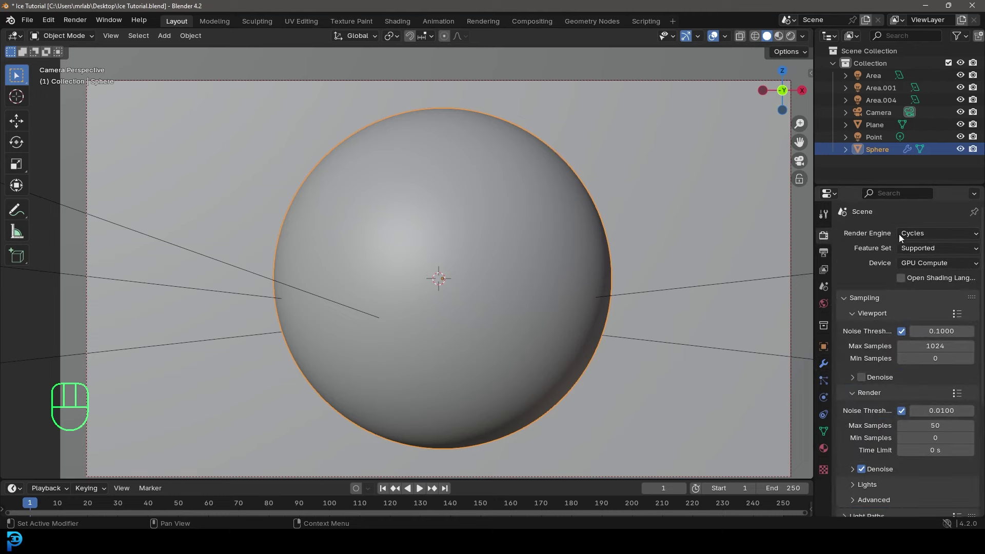
# Examine the light setup around the sphere, the available light types and the Area.001 light's properties.
pyautogui.moveTo(538, 273); pyautogui.dragTo(279, 216, button='middle')
pyautogui.click(277, 220)
pyautogui.hotkey('shift', 'a')
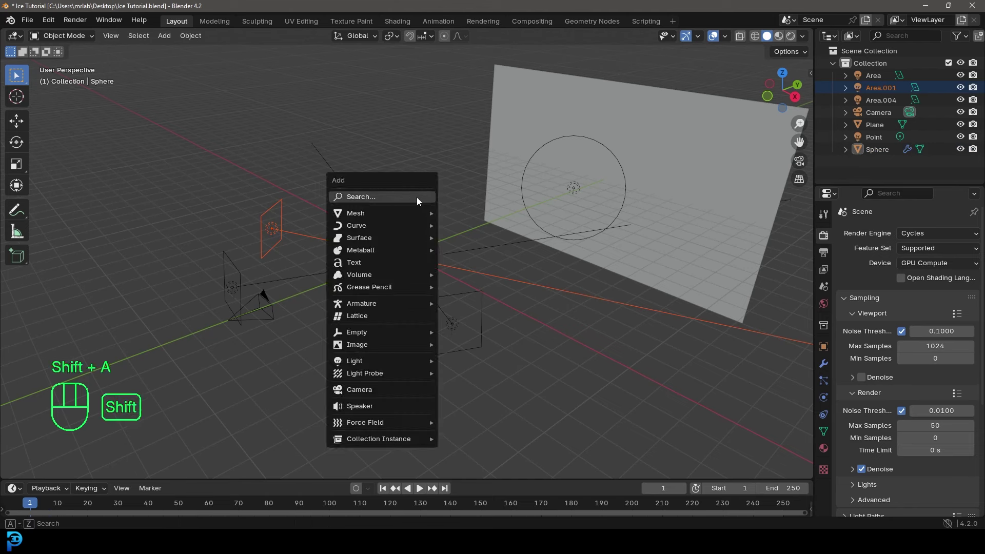
pyautogui.moveTo(377, 365)
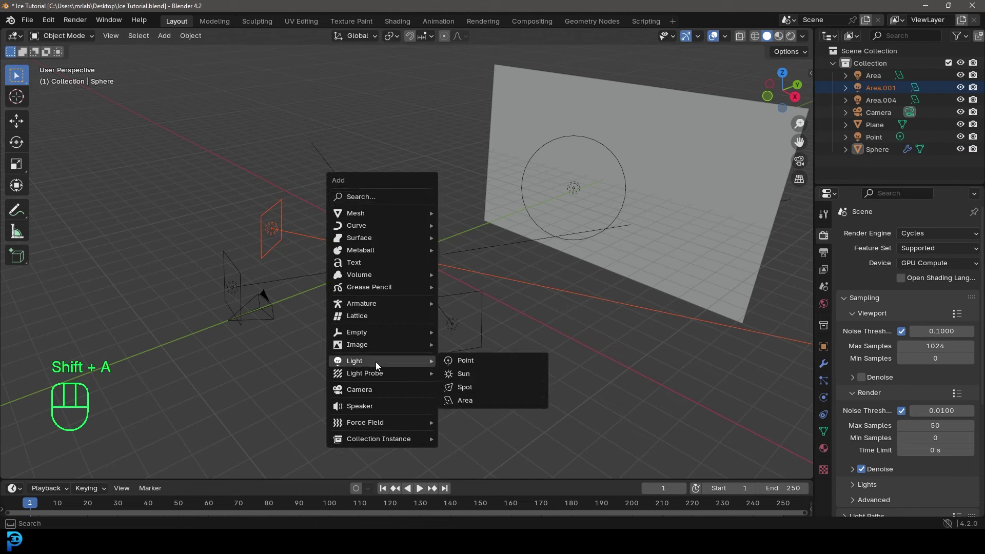
pyautogui.click(451, 401)
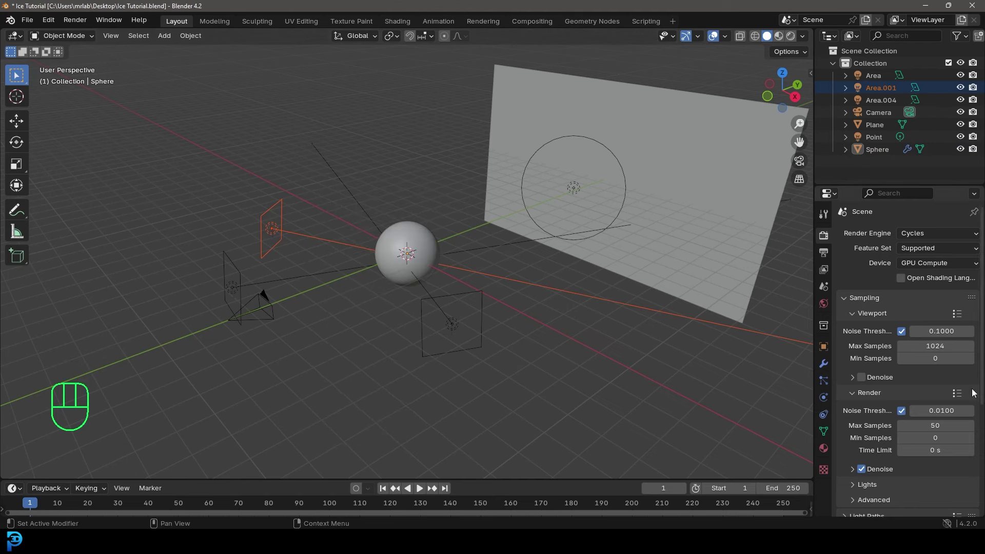
pyautogui.click(271, 225)
pyautogui.click(824, 396)
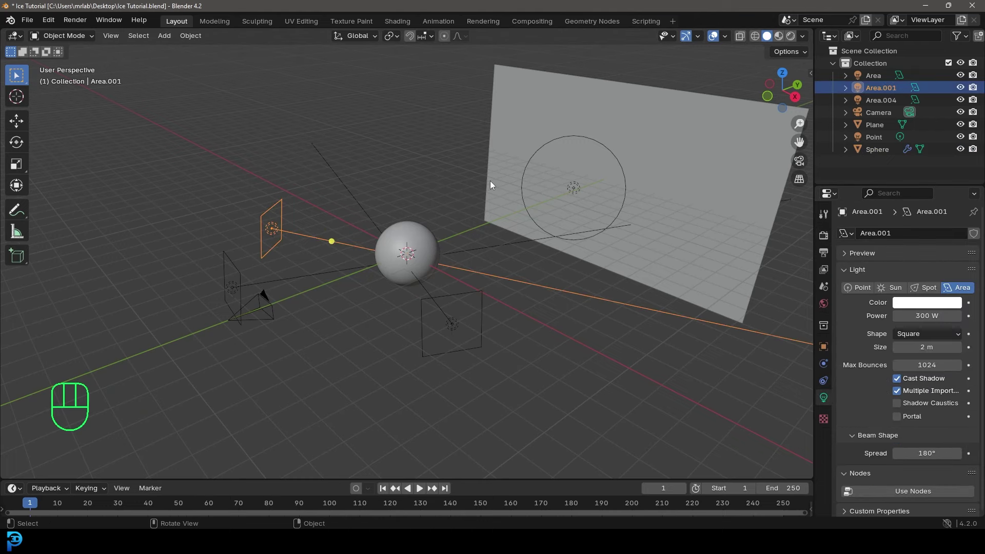
# Create a new material named Ice on the sphere in the Shading workspace, with the scene seen through the camera.
pyautogui.press('KP_0')
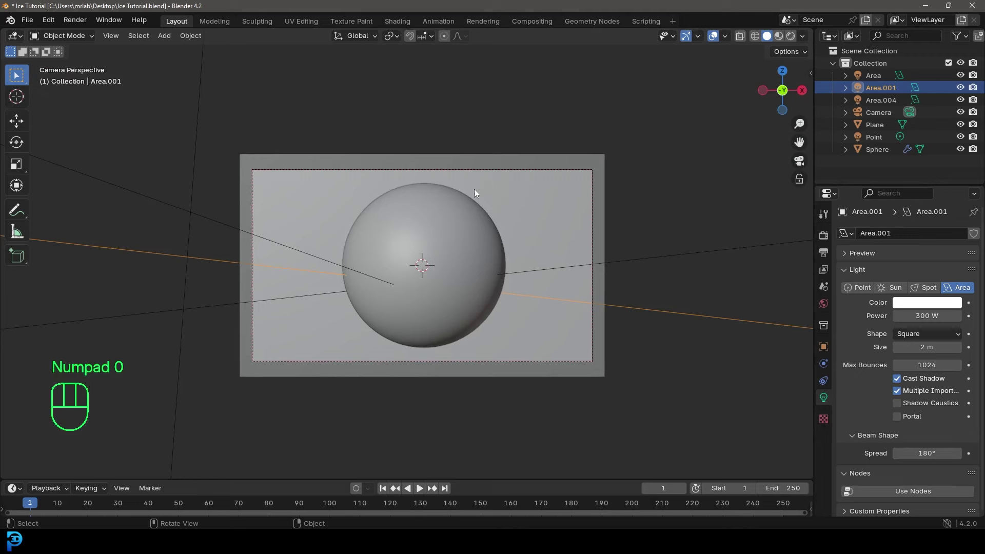
pyautogui.scroll(-2, 497, 206)
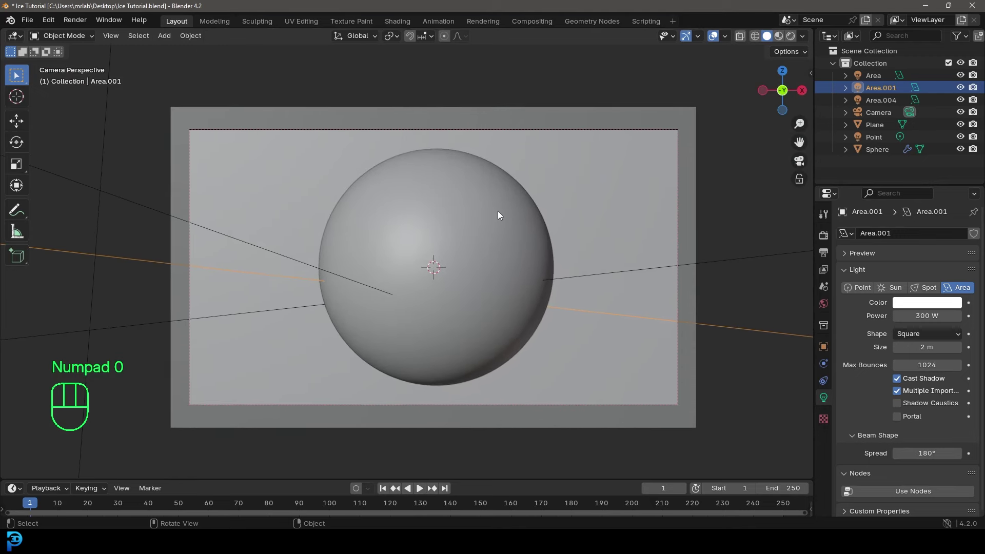
pyautogui.click(416, 231)
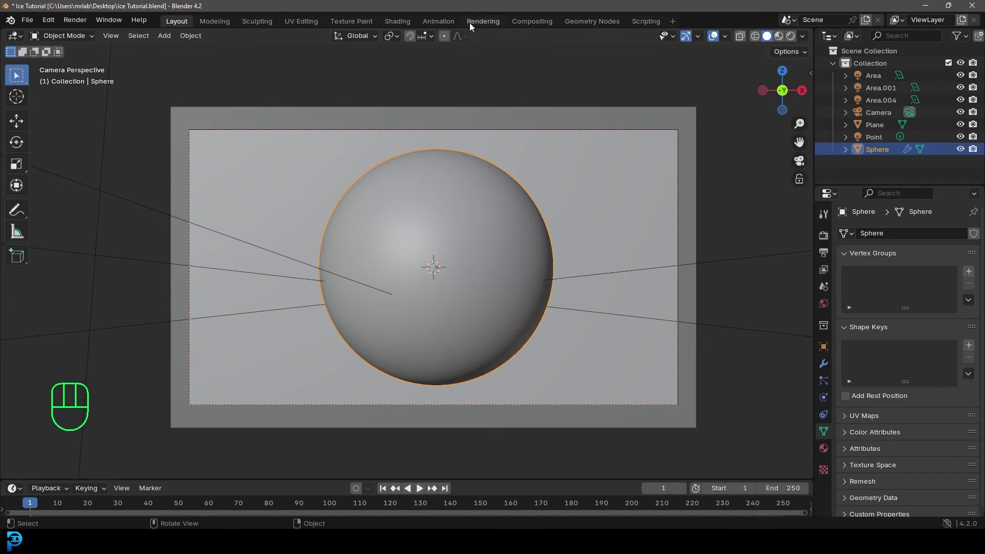
pyautogui.click(398, 22)
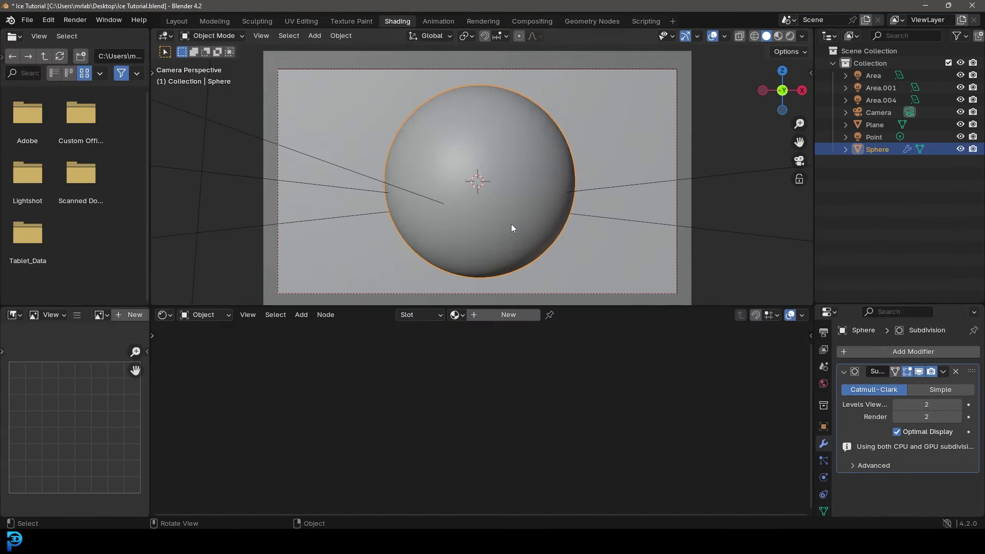
pyautogui.click(508, 315)
pyautogui.click(490, 315)
pyautogui.write('Ice')
pyautogui.press('Return')
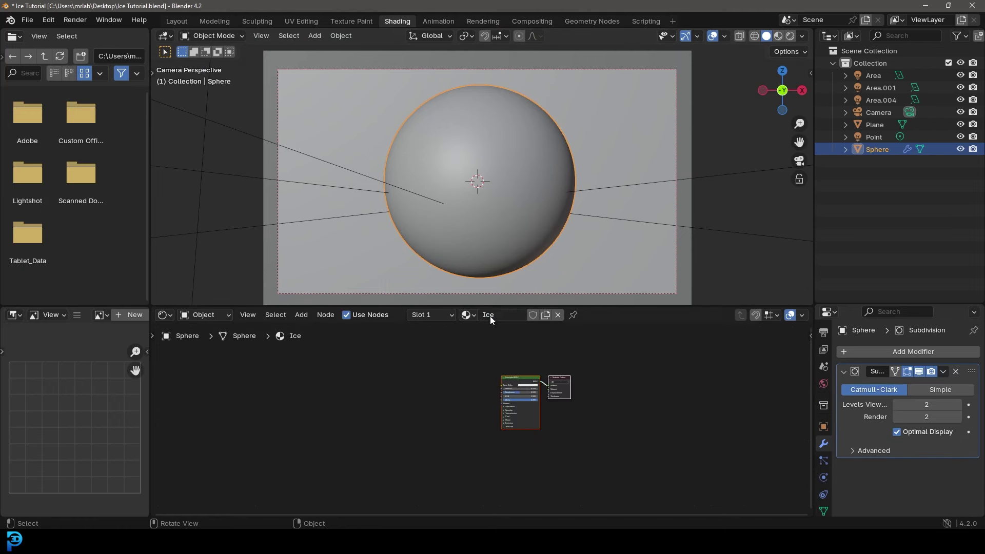
# Enlarge the shader editor area in height and width to make room for the Ice material's nodes.
pyautogui.moveTo(399, 306); pyautogui.dragTo(399, 162)
pyautogui.scroll(2, 466, 109)
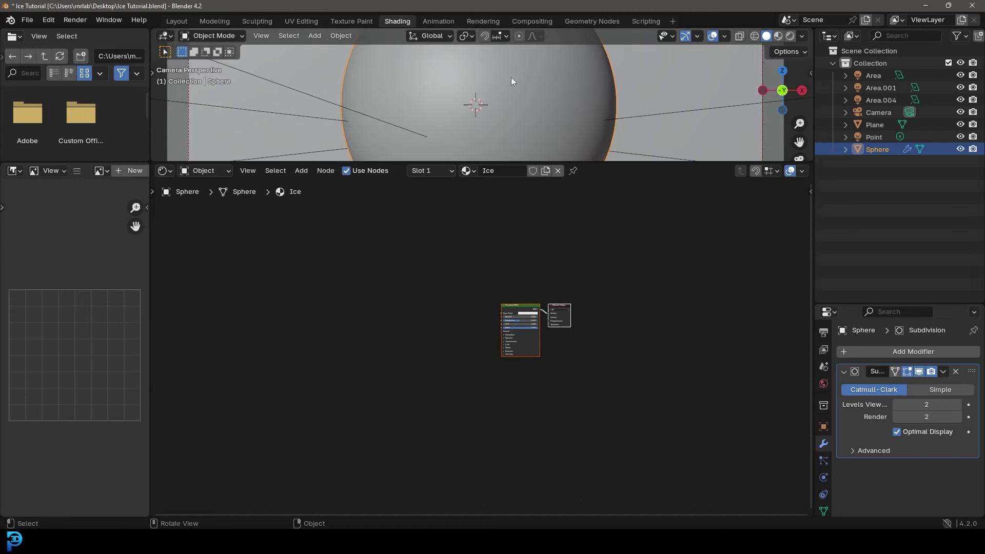
pyautogui.scroll(5, 493, 297)
pyautogui.scroll(3, 446, 253)
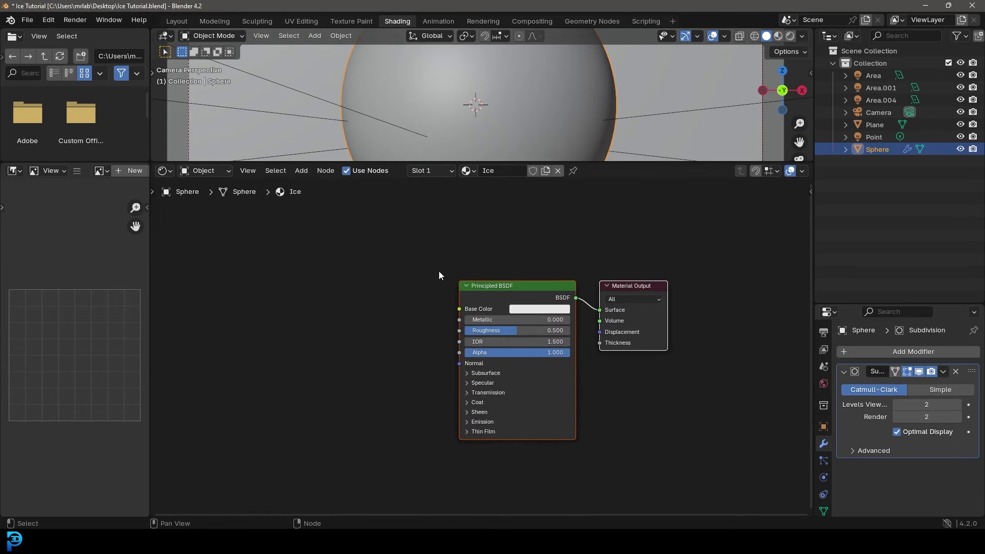
pyautogui.moveTo(150, 259); pyautogui.dragTo(77, 271)
pyautogui.scroll(2, 461, 275)
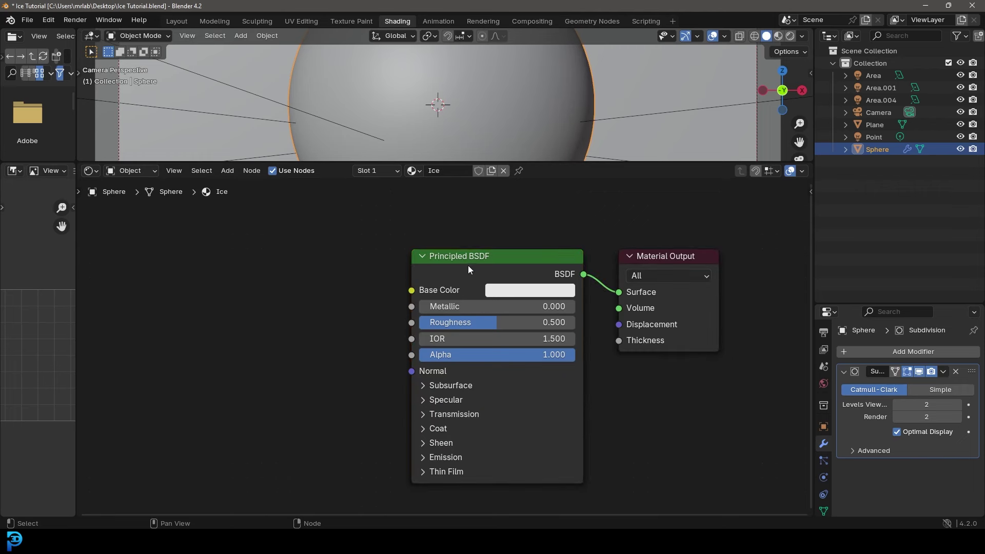
# Set the Principled BSDF base color to a bright, pale icy blue.
pyautogui.click(506, 291)
pyautogui.moveTo(629, 75); pyautogui.dragTo(629, 73)
pyautogui.scroll(4, 555, 127)
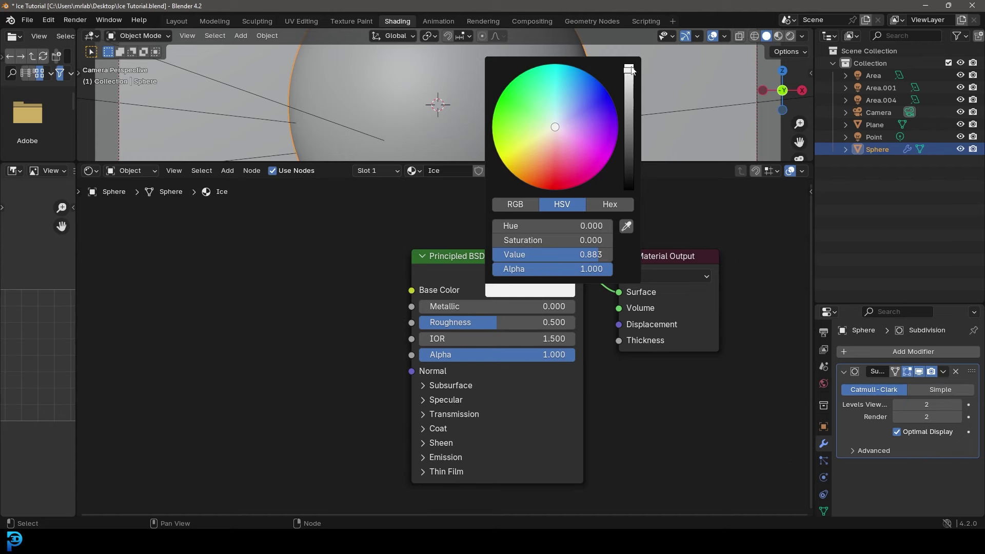
pyautogui.moveTo(554, 127); pyautogui.dragTo(559, 113)
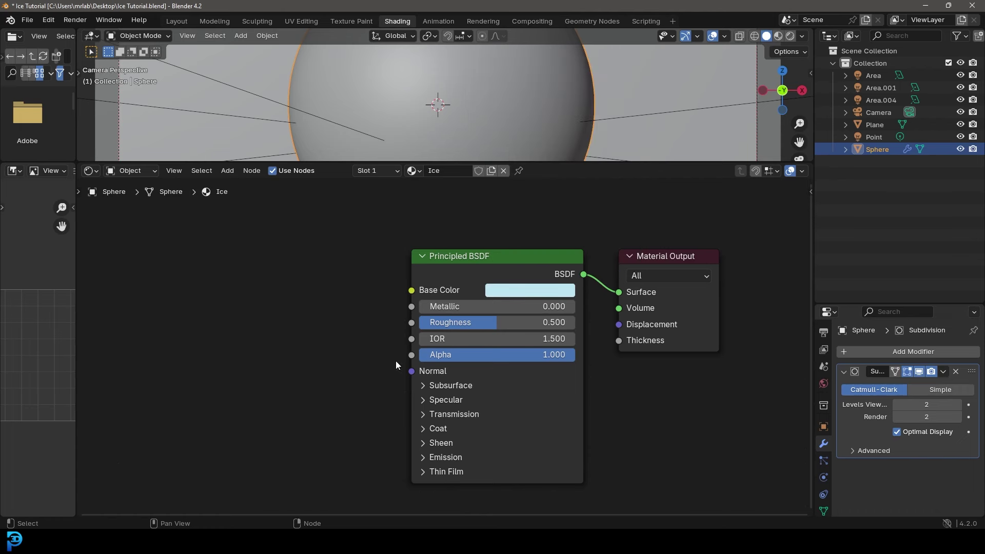
# Set the Principled BSDF transmission weight to 1.
pyautogui.click(424, 414)
pyautogui.click(538, 433)
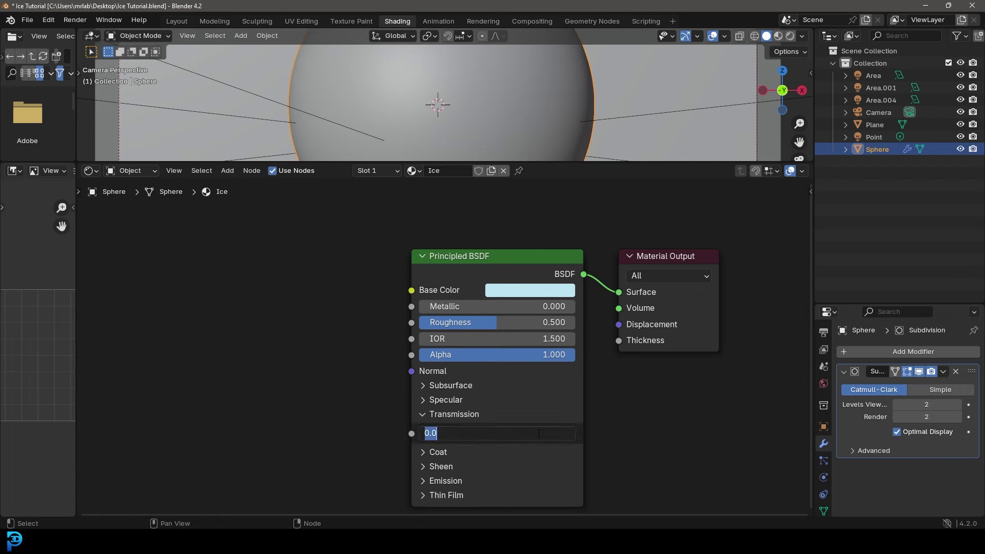
pyautogui.write('1')
pyautogui.press('Return')
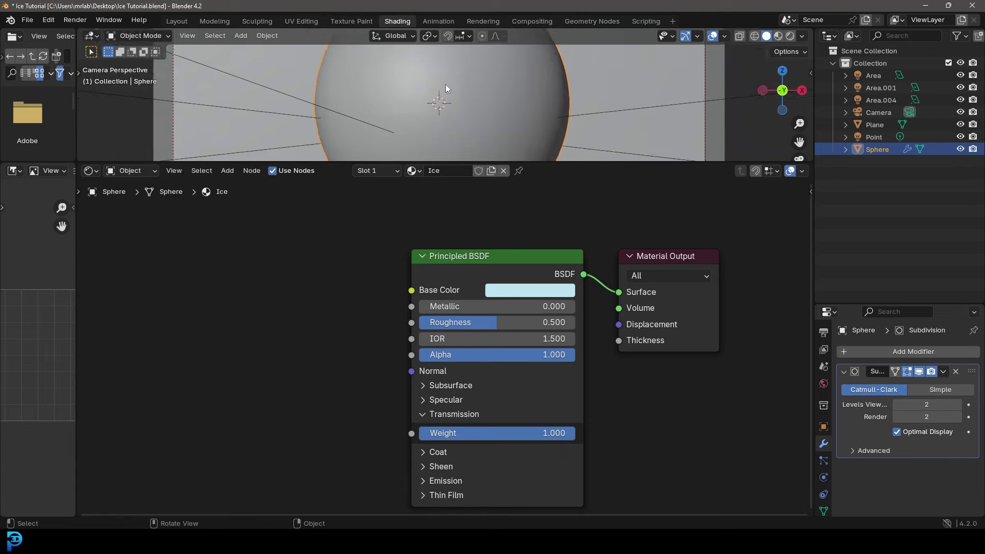
# Preview the sphere's material in rendered shading and return to solid shading.
pyautogui.press('z')
pyautogui.click(475, 47)
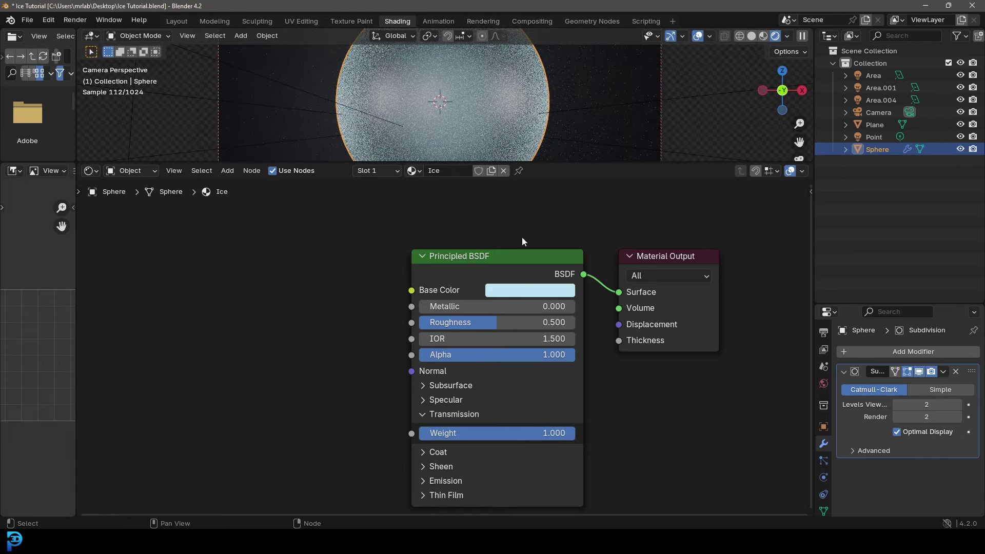
pyautogui.press('z')
pyautogui.click(493, 97)
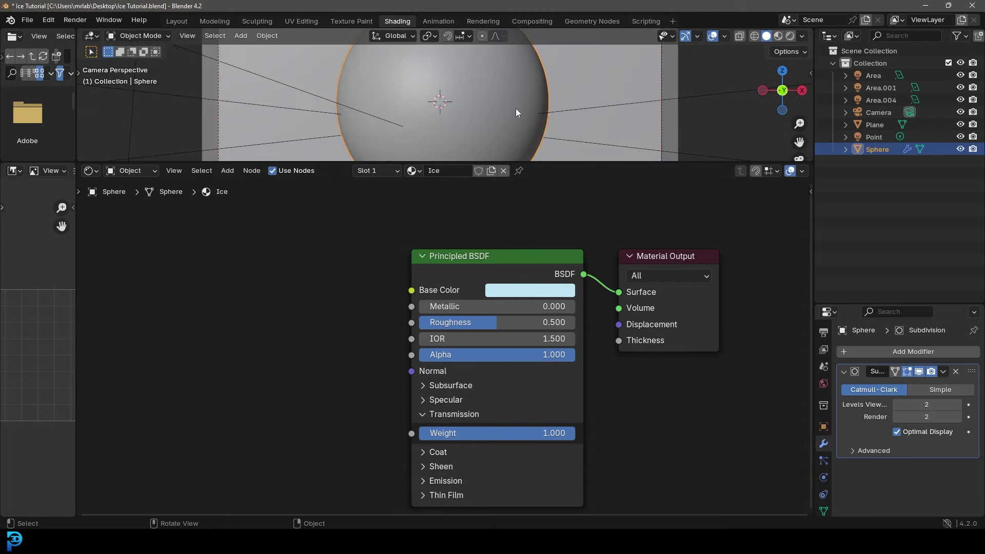
# Add a Noise Texture node before the Principled BSDF and place a duplicate of it directly below.
pyautogui.moveTo(326, 318); pyautogui.dragTo(377, 300, button='middle')
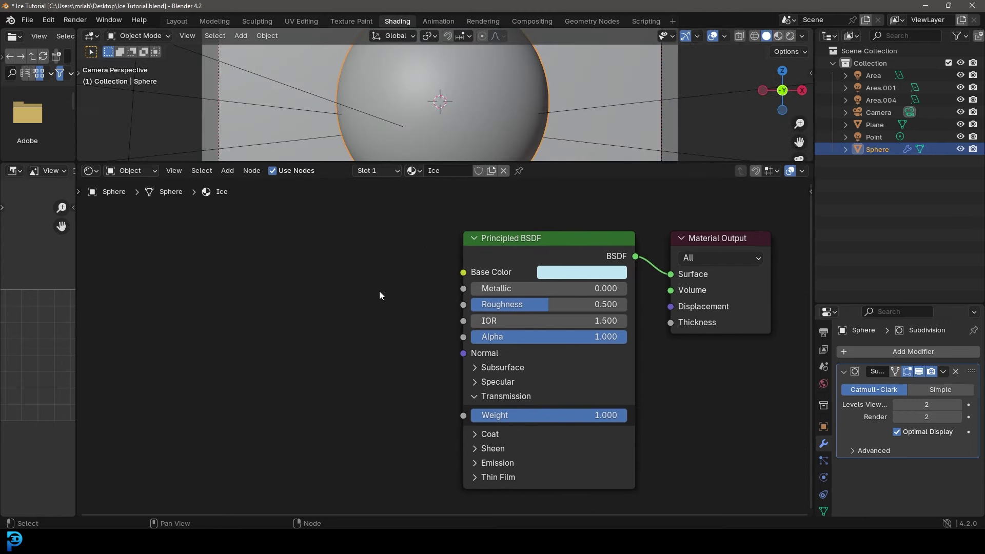
pyautogui.moveTo(288, 306); pyautogui.dragTo(408, 319, button='middle')
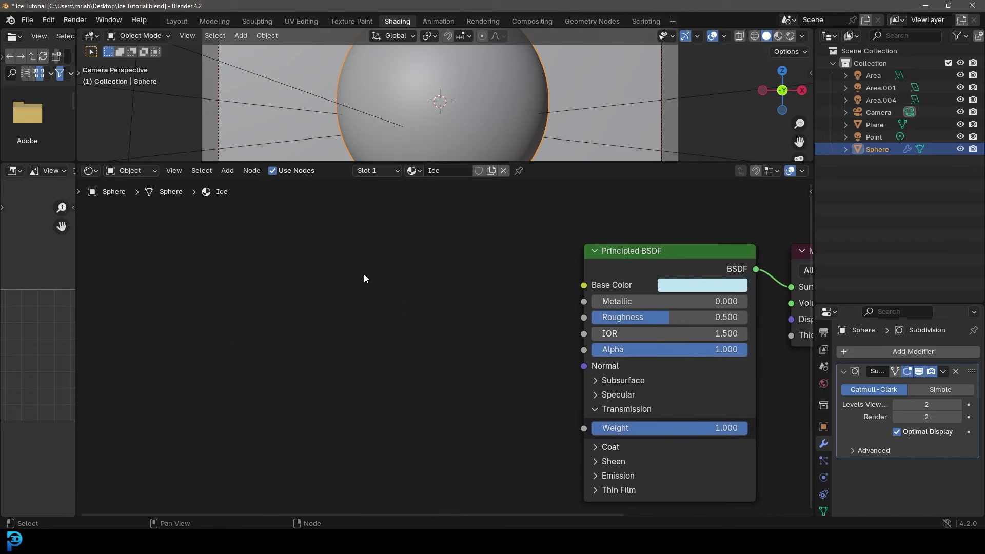
pyautogui.hotkey('shift', 'a')
pyautogui.click(331, 273)
pyautogui.write('noise')
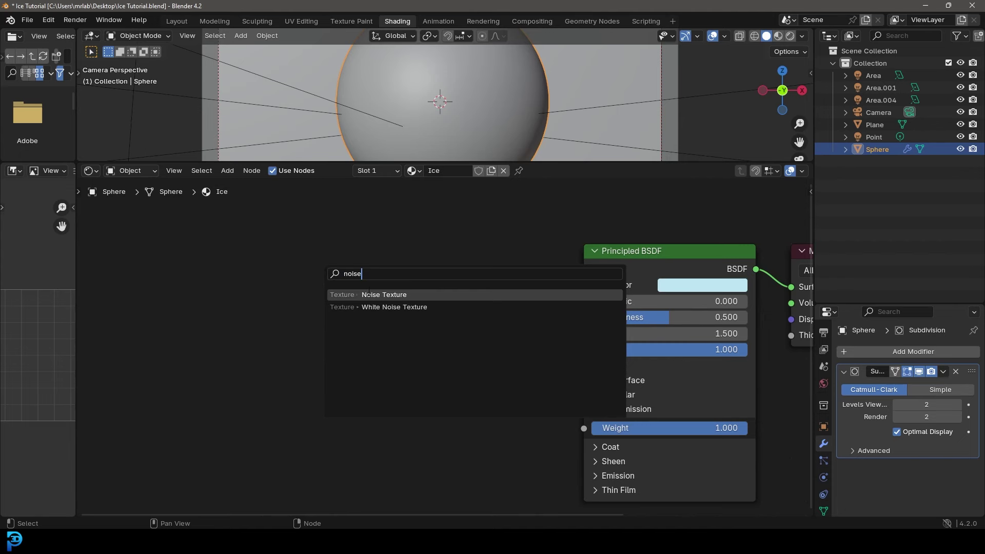
pyautogui.click(369, 294)
pyautogui.click(287, 229)
pyautogui.scroll(-2, 341, 251)
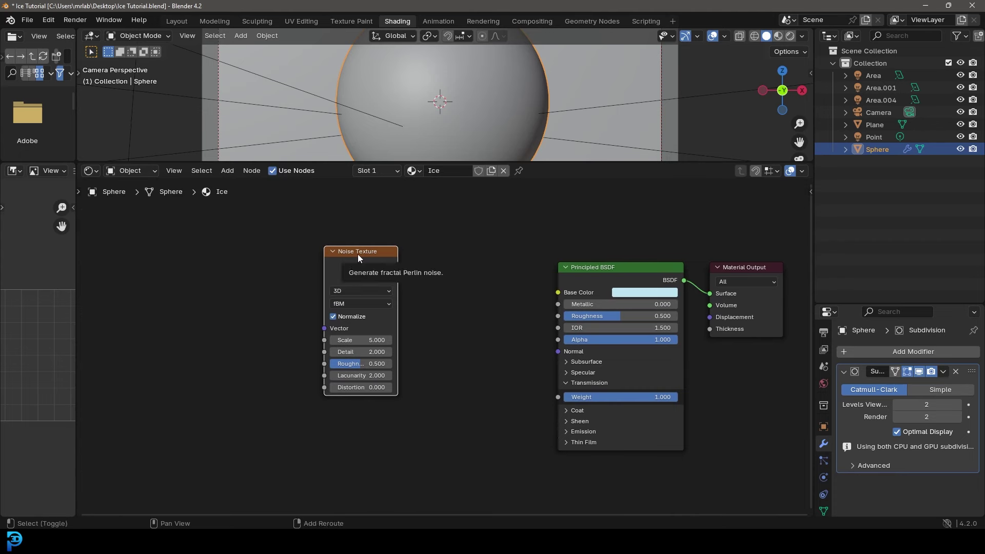
pyautogui.hotkey('shift', 'd')
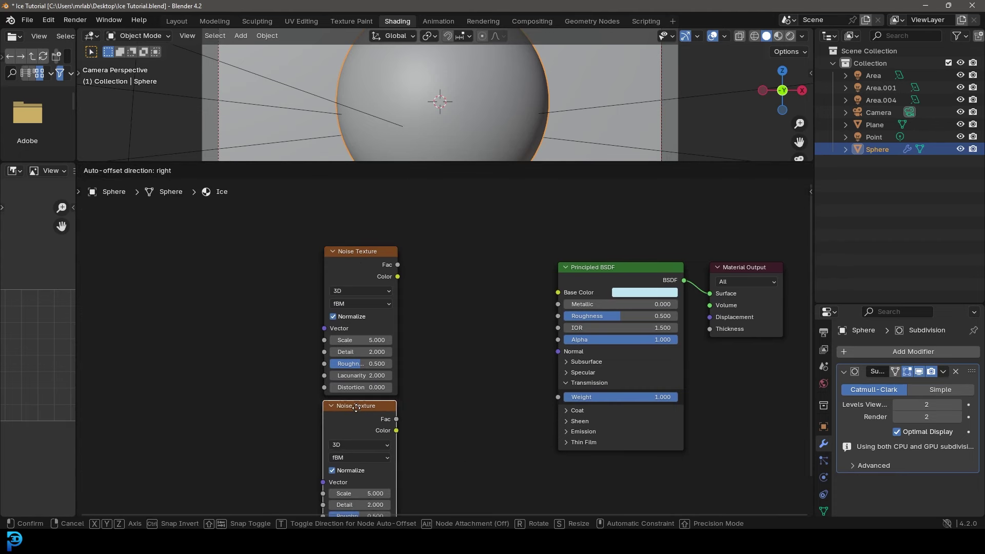
pyautogui.click(357, 409)
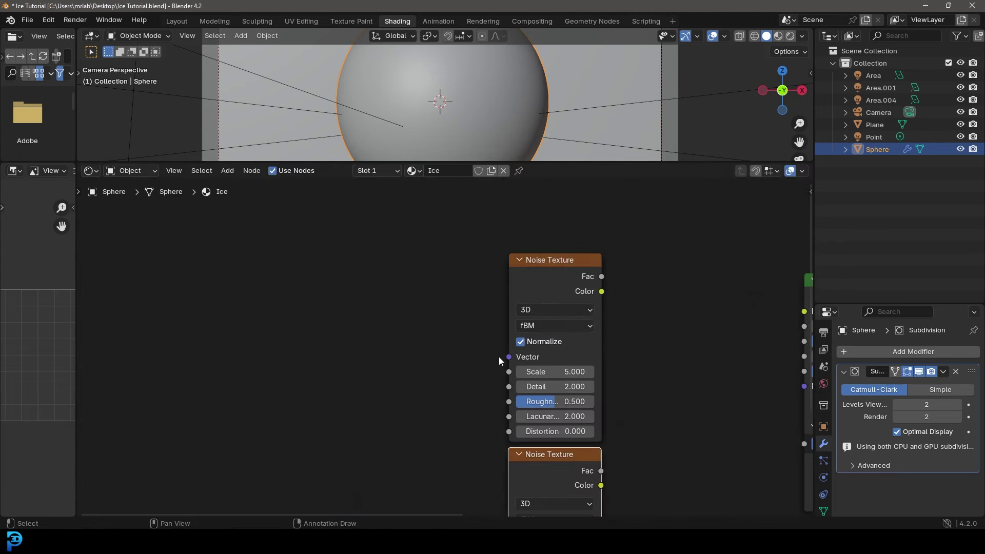
# Add a Texture Coordinate node and connect its Object output to the upper Noise Texture's Vector input.
pyautogui.moveTo(509, 357); pyautogui.dragTo(335, 263)
pyautogui.write('textur')
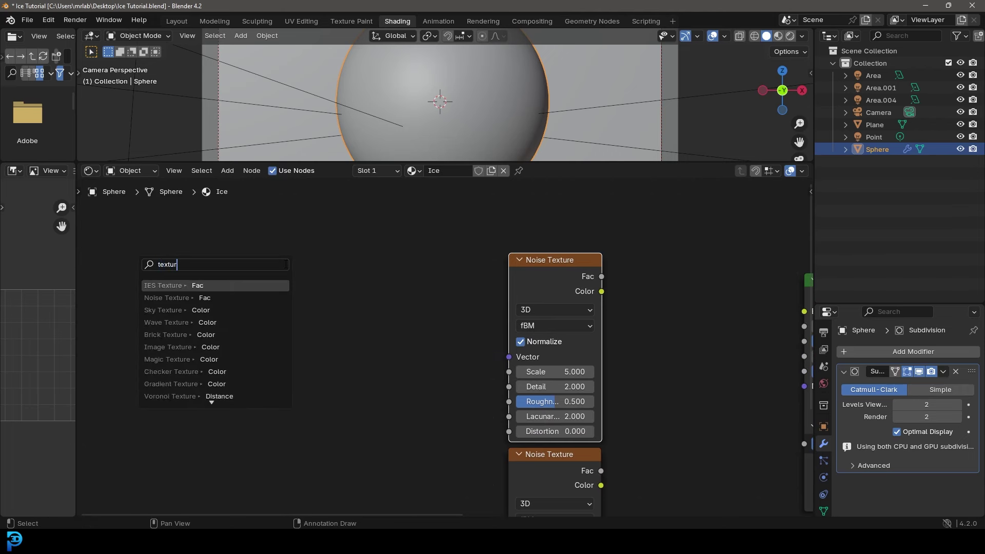
pyautogui.write('e coo')
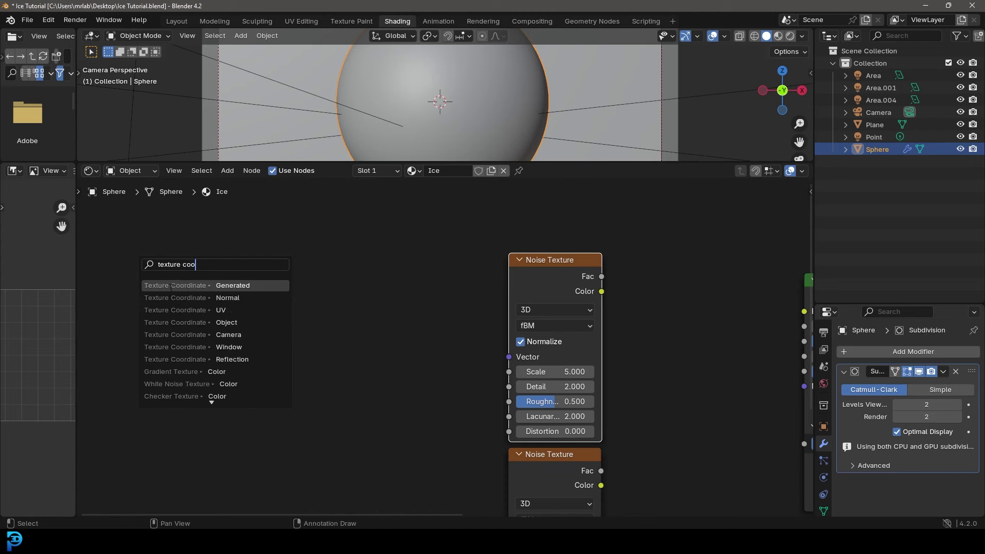
pyautogui.click(238, 286)
pyautogui.click(236, 285)
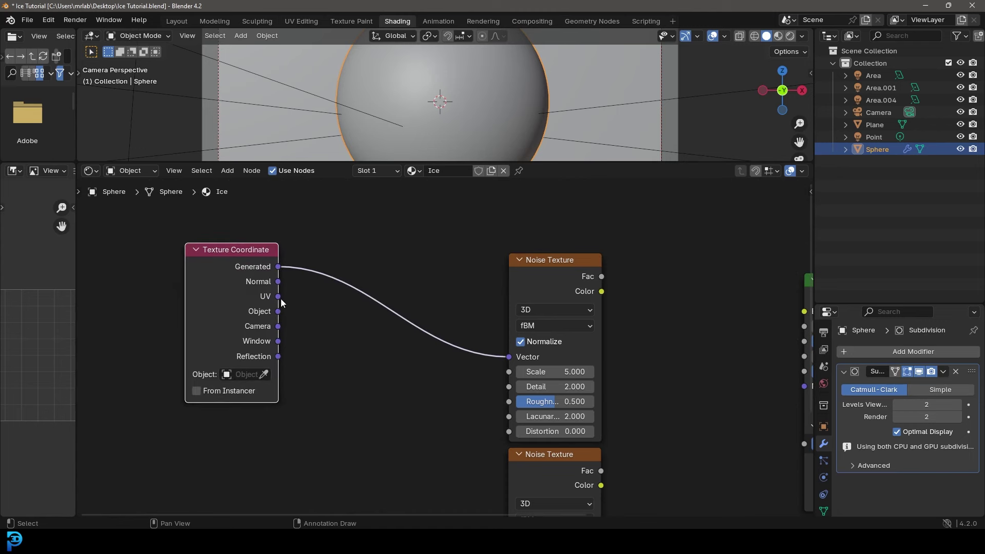
pyautogui.moveTo(278, 311); pyautogui.dragTo(508, 357)
pyautogui.moveTo(231, 255); pyautogui.dragTo(232, 250)
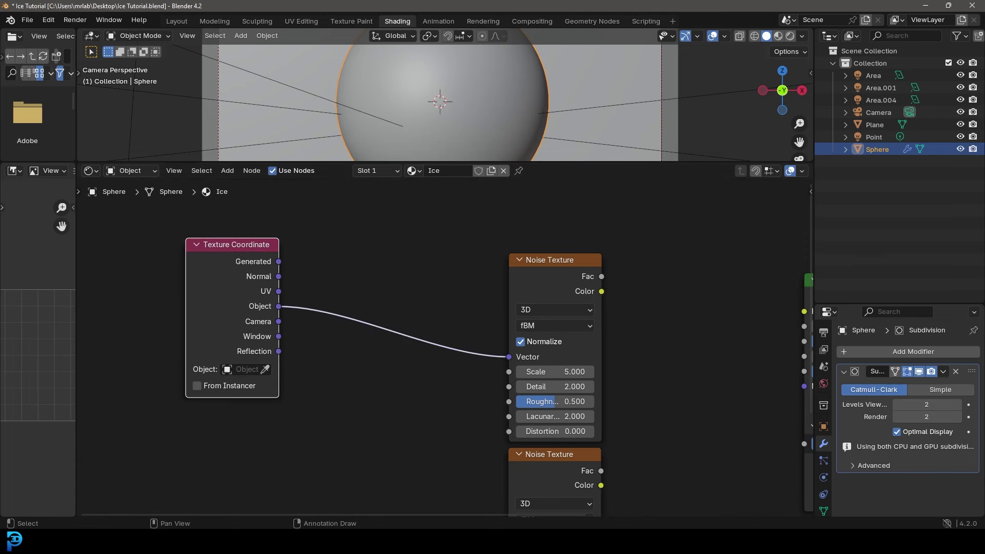
pyautogui.moveTo(204, 344); pyautogui.dragTo(183, 340)
pyautogui.moveTo(258, 305); pyautogui.dragTo(509, 357)
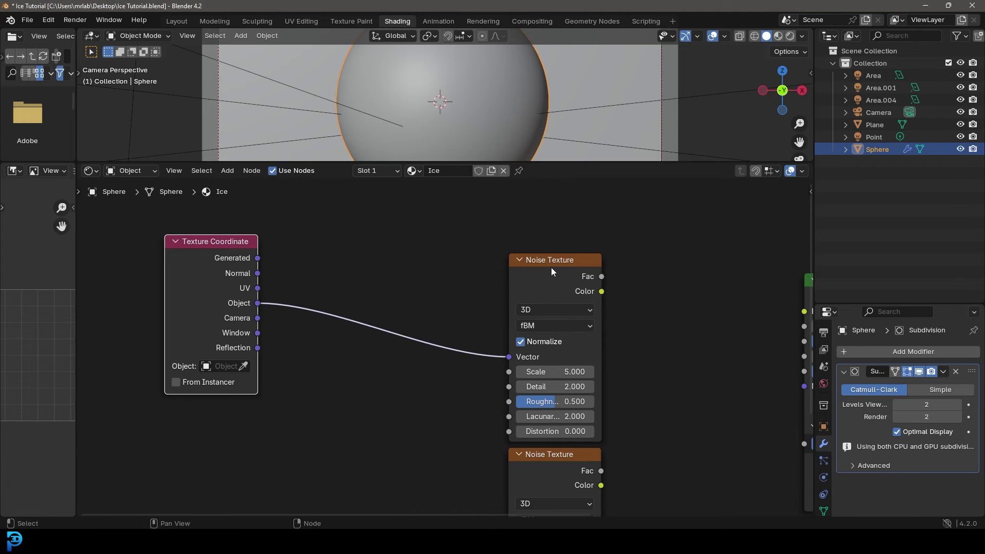
# Set the upper Noise Texture's scale to 4, detail to 9 and roughness to 0.75.
pyautogui.scroll(2, 533, 379)
pyautogui.click(507, 369)
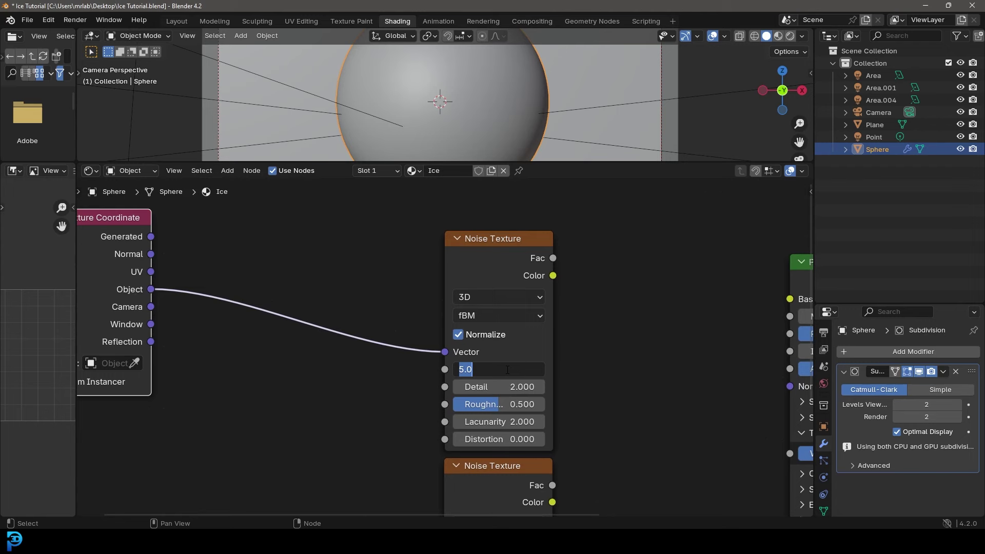
pyautogui.write('4')
pyautogui.press('Return')
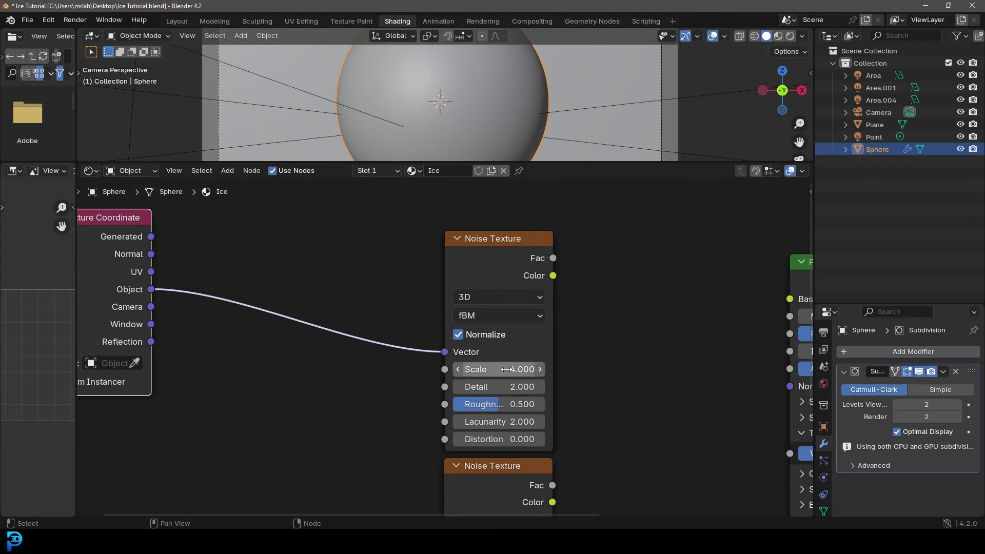
pyautogui.moveTo(576, 407); pyautogui.dragTo(568, 377, button='middle')
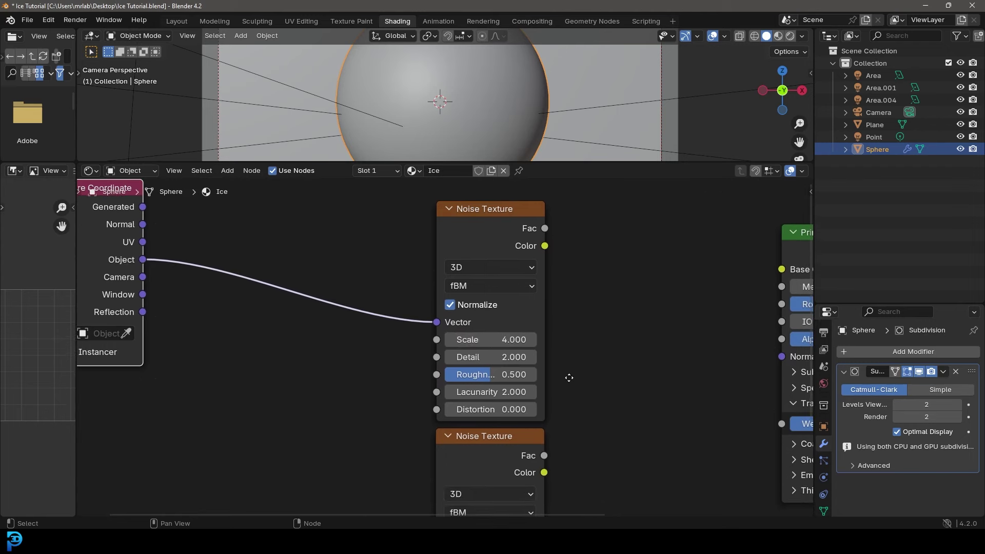
pyautogui.click(506, 356)
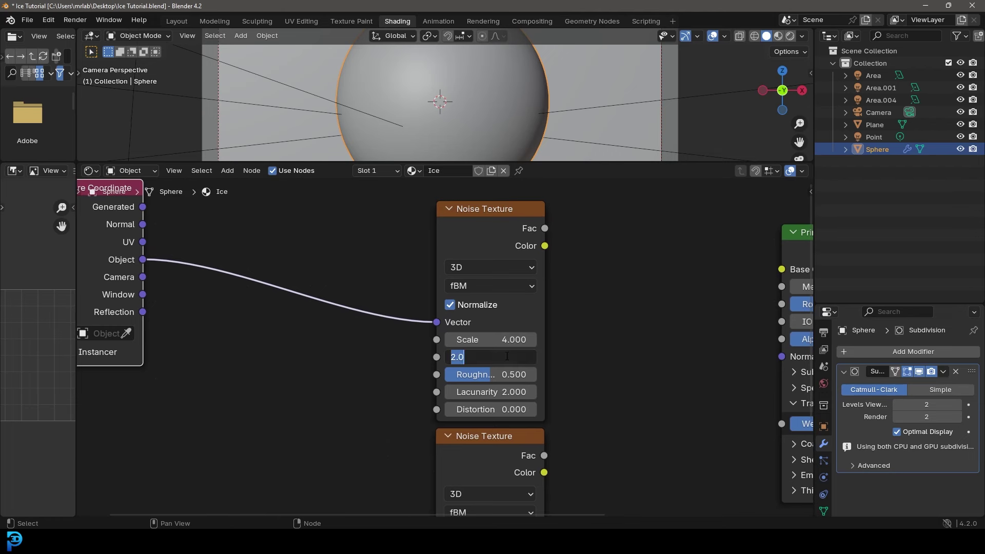
pyautogui.write('9')
pyautogui.press('Return')
pyautogui.click(499, 375)
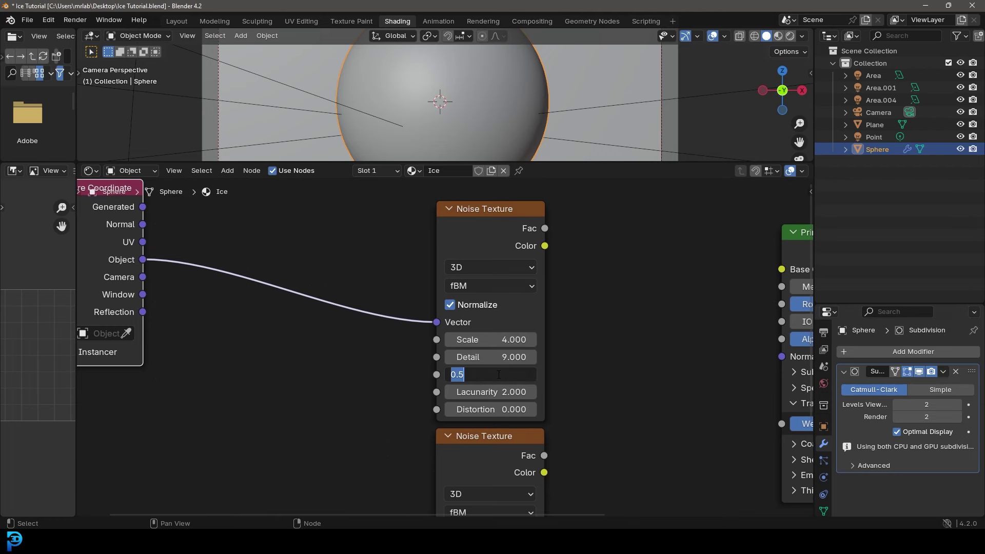
pyautogui.write('.7')
pyautogui.press('Return')
# Add a Bump node, feeding the upper Noise Texture's Fac into its Height and its Normal output into the Principled BSDF's Normal.
pyautogui.press('Home')
pyautogui.hotkey('shift', 'a')
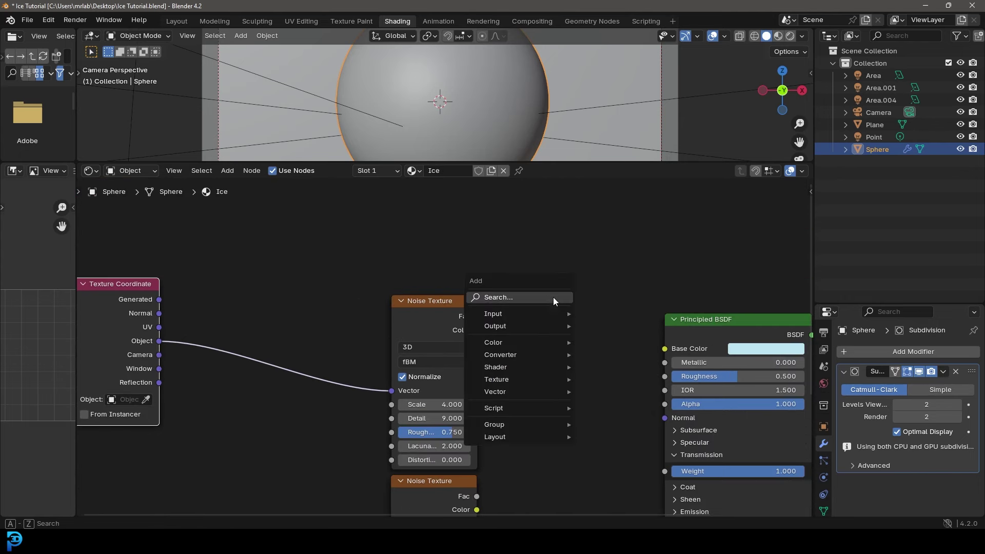
pyautogui.click(553, 297)
pyautogui.write('bump')
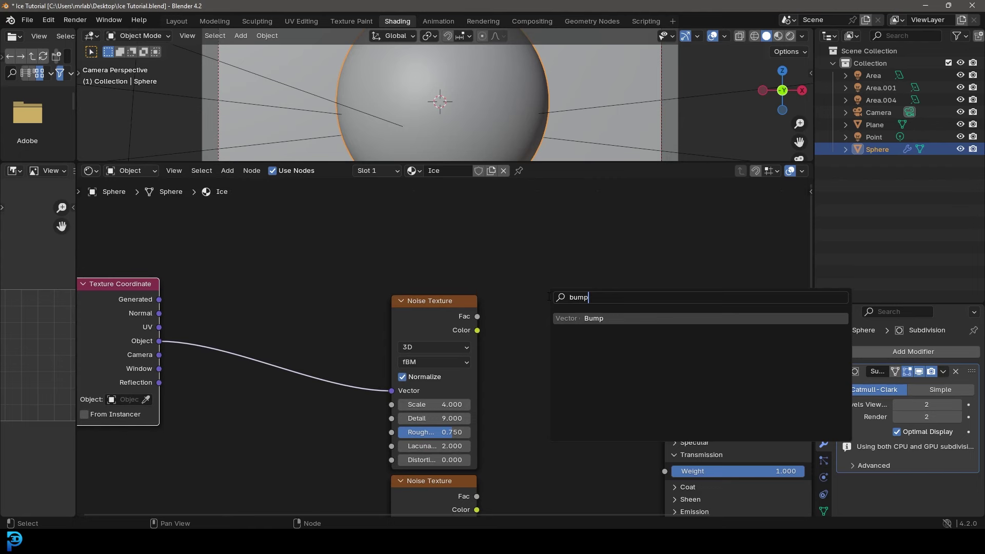
pyautogui.click(597, 318)
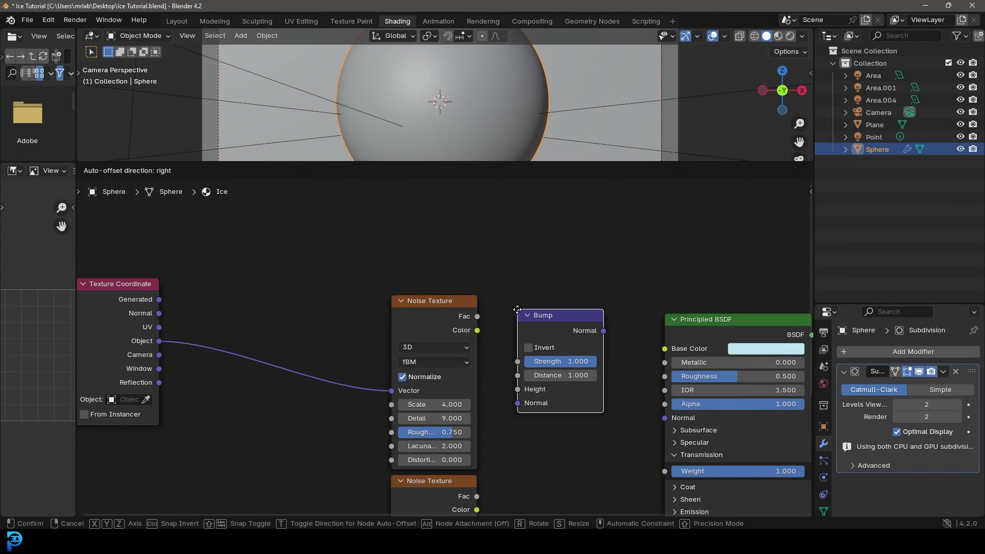
pyautogui.click(518, 318)
pyautogui.moveTo(477, 316); pyautogui.dragTo(517, 389)
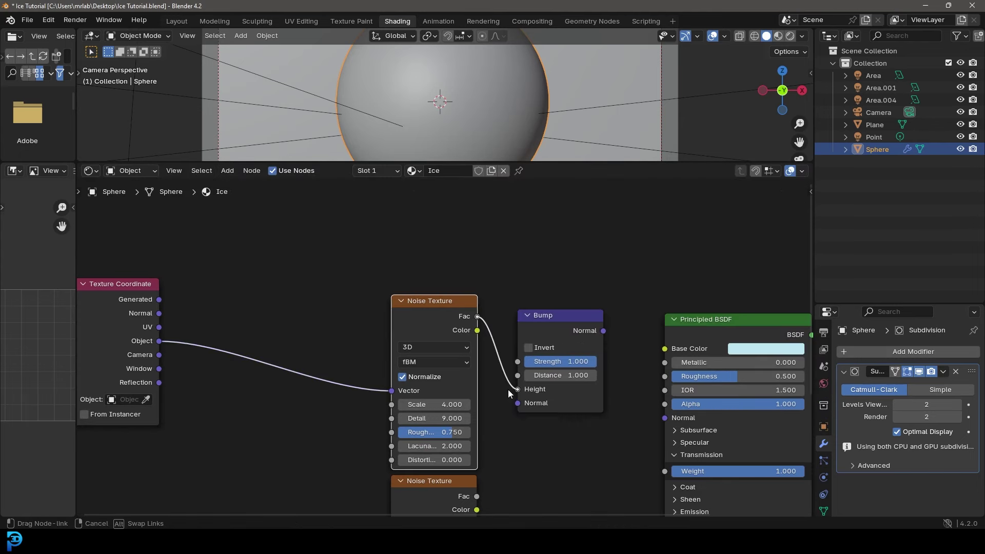
pyautogui.moveTo(603, 359); pyautogui.dragTo(477, 317, button='middle')
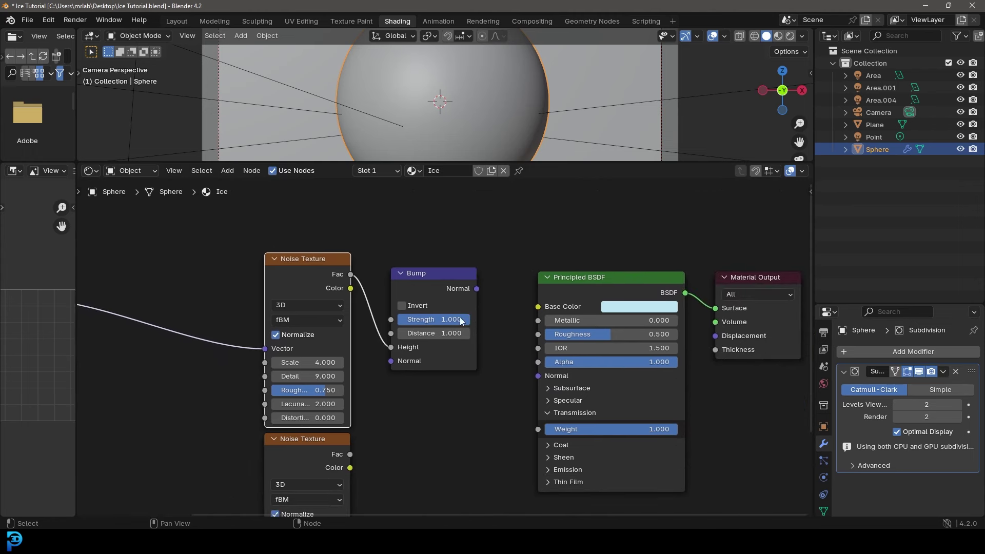
pyautogui.moveTo(476, 288); pyautogui.dragTo(543, 375)
# Set the Bump node's strength to 0.05 while previewing the sphere in rendered shading, and return to solid shading.
pyautogui.scroll(-2, 492, 116)
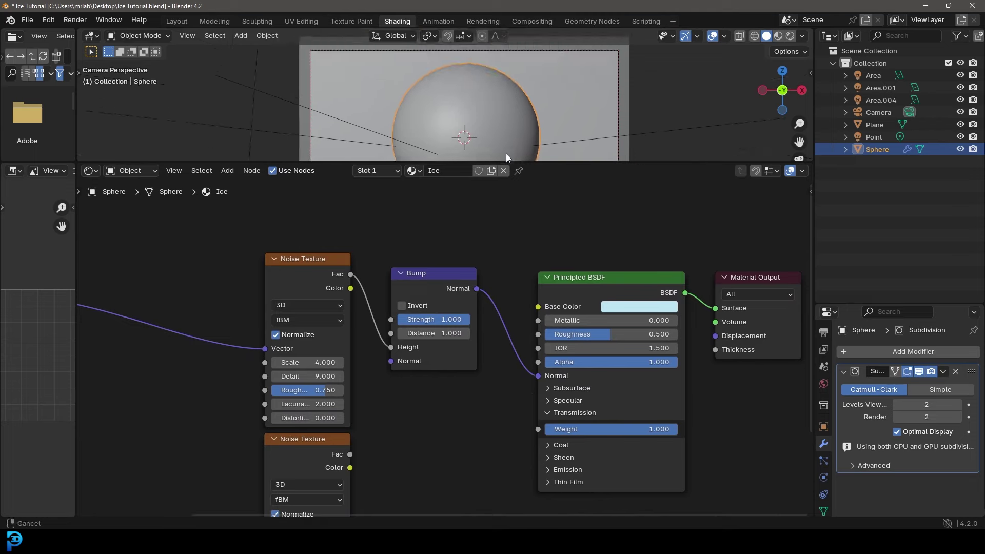
pyautogui.press('z')
pyautogui.click(499, 73)
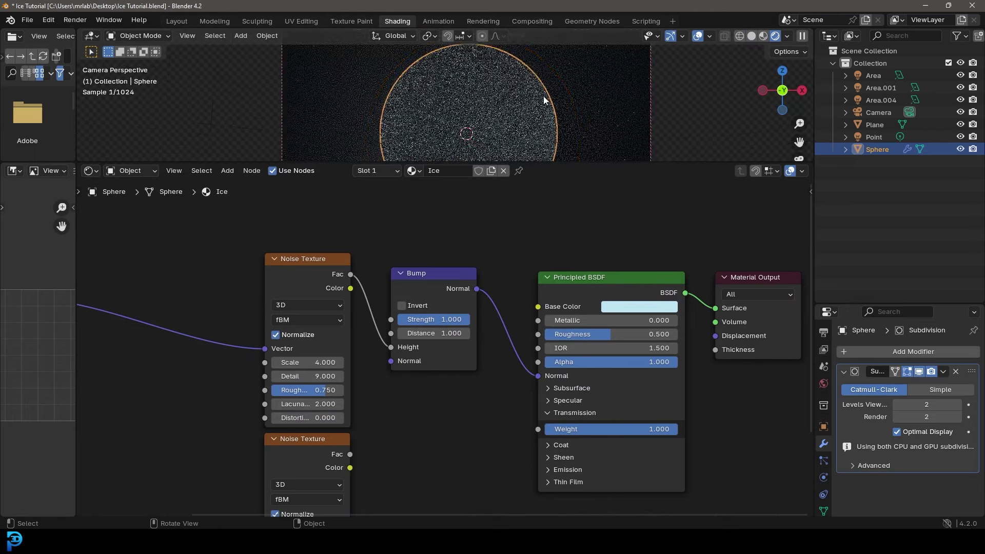
pyautogui.scroll(2, 544, 100)
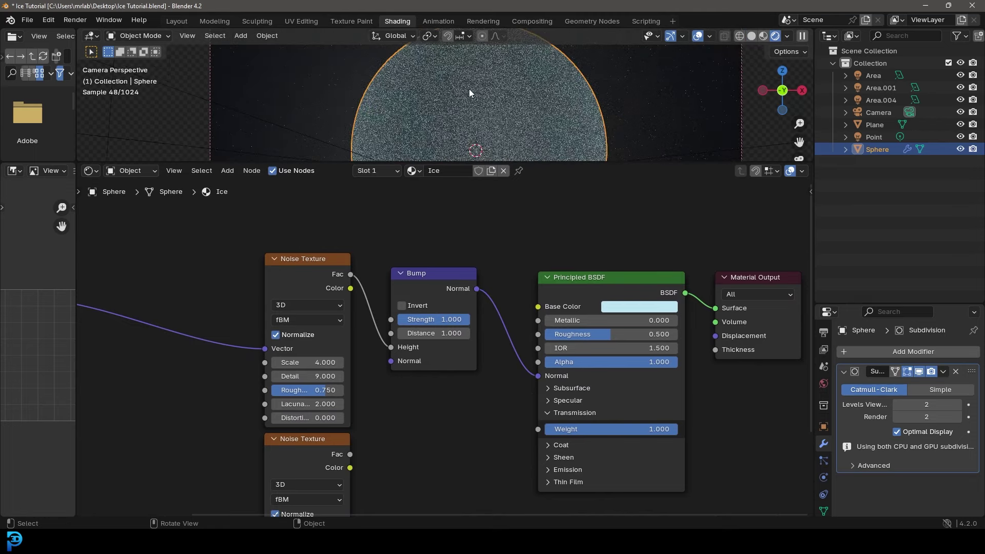
pyautogui.click(437, 319)
pyautogui.write('0.05')
pyautogui.press('Return')
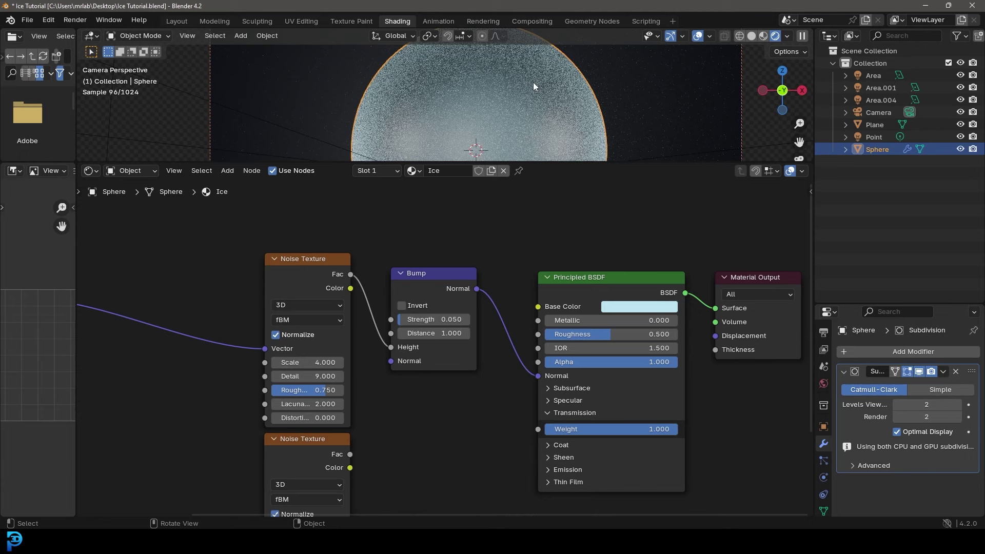
pyautogui.press('z')
pyautogui.click(629, 83)
# Duplicate the Bump node and place the copy directly below the original.
pyautogui.moveTo(421, 428); pyautogui.dragTo(452, 330, button='middle')
pyautogui.moveTo(429, 229); pyautogui.dragTo(430, 264, button='middle')
pyautogui.click(476, 217)
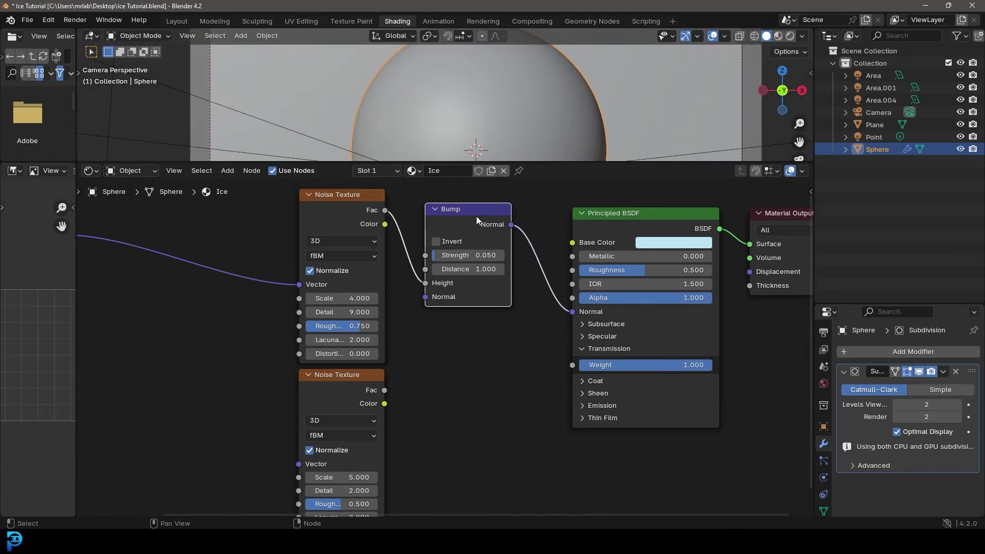
pyautogui.hotkey('shift', 'd')
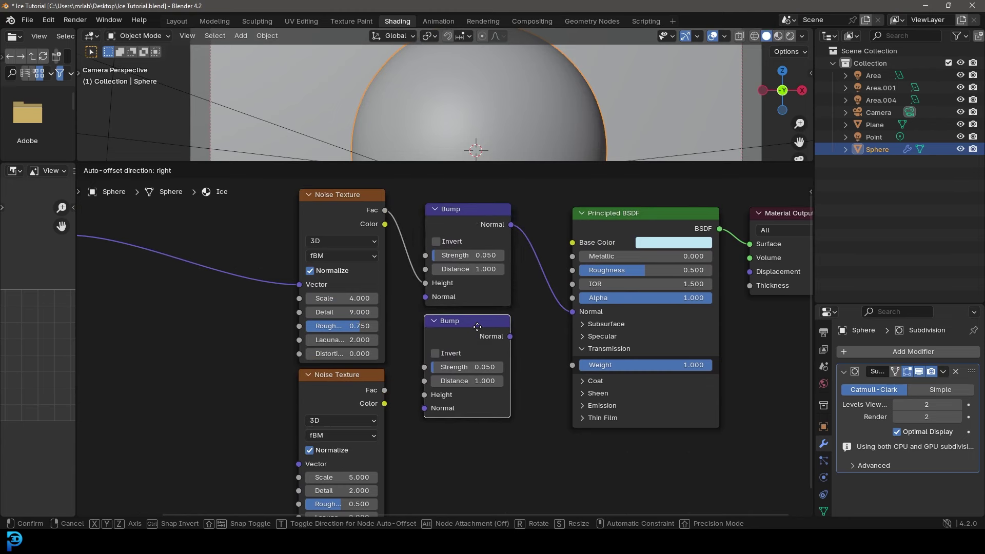
pyautogui.click(477, 326)
# Connect the lower Bump's Normal output to the upper Bump's Normal input, and the lower Noise Texture's Fac to the lower Bump's Height.
pyautogui.moveTo(425, 297); pyautogui.dragTo(415, 292)
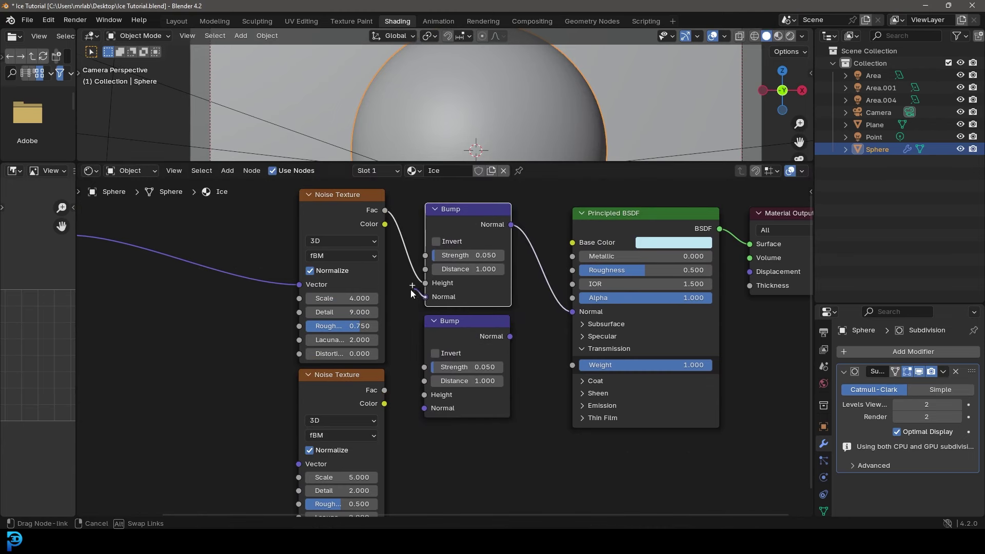
pyautogui.moveTo(432, 350); pyautogui.dragTo(470, 331)
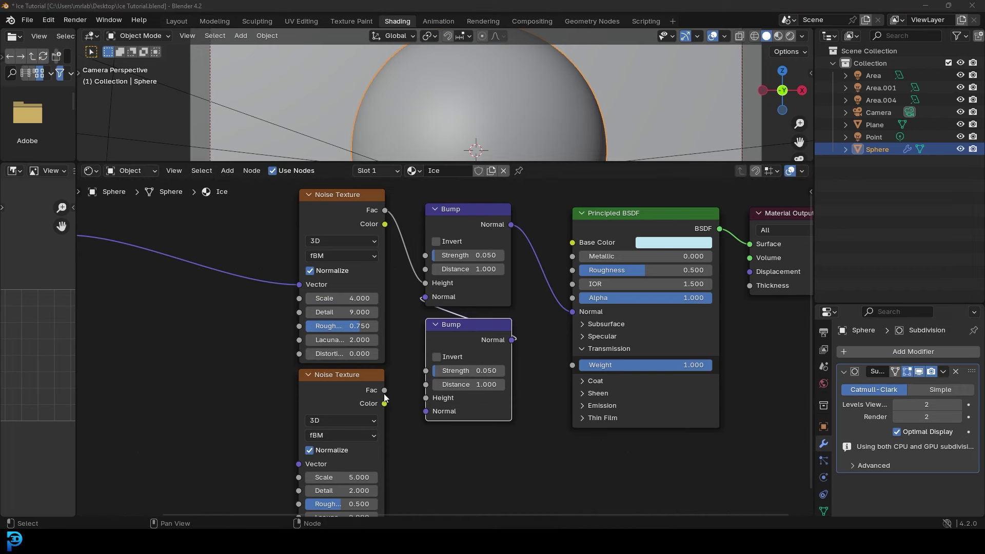
pyautogui.moveTo(384, 391); pyautogui.dragTo(392, 386)
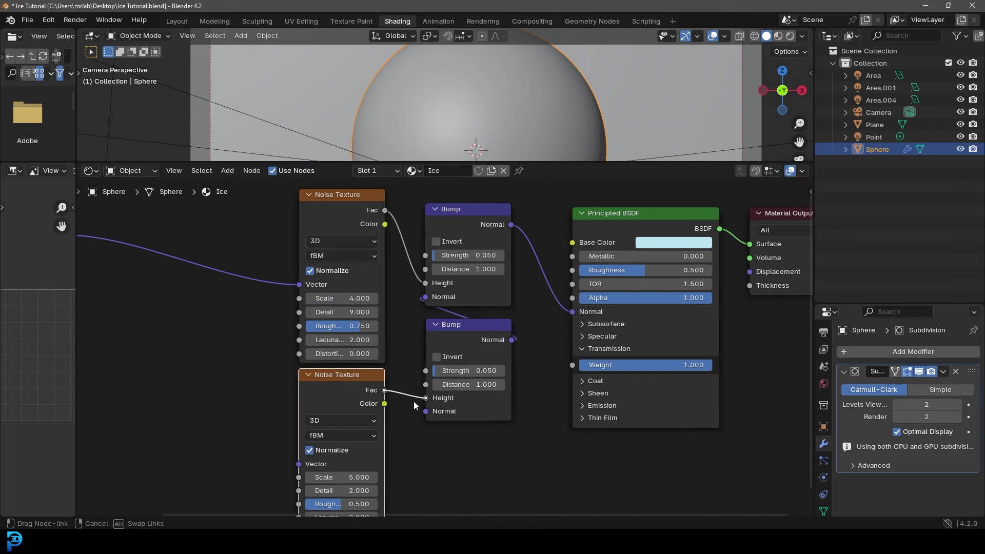
pyautogui.moveTo(414, 401); pyautogui.dragTo(414, 401)
# Set the lower Noise Texture's scale to 4 and detail to 0.85.
pyautogui.moveTo(389, 493); pyautogui.dragTo(387, 442, button='middle')
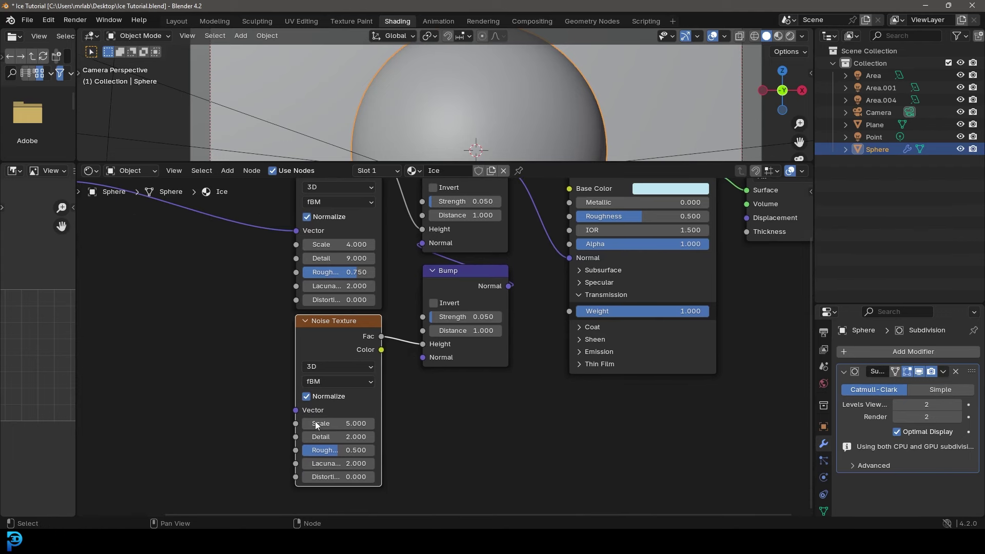
pyautogui.click(349, 422)
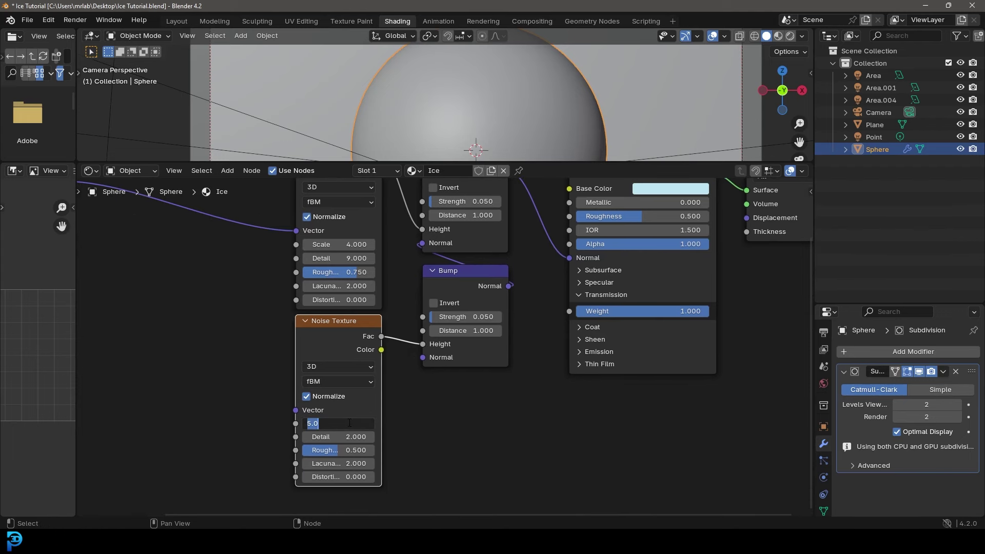
pyautogui.write('4')
pyautogui.press('Return')
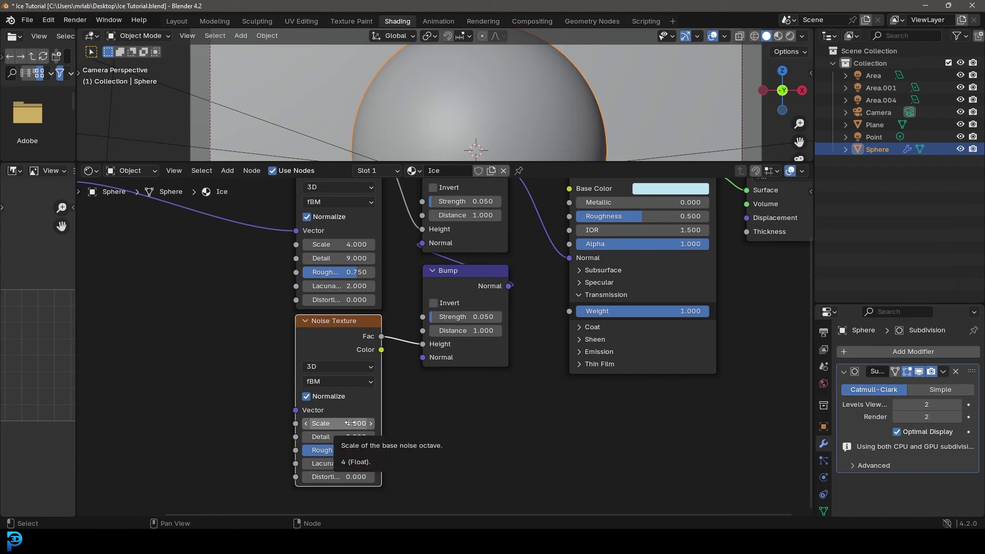
pyautogui.click(347, 437)
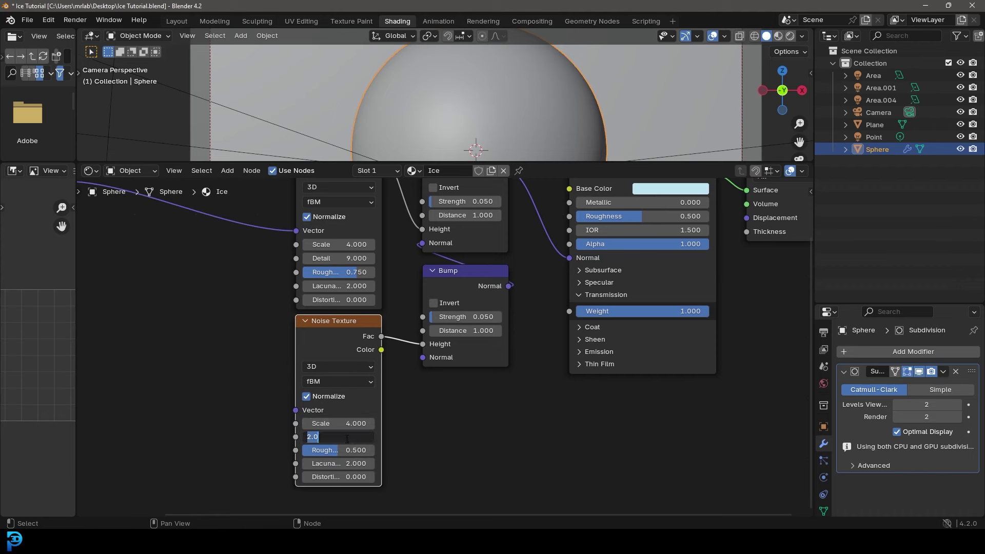
pyautogui.press('BackSpace')
pyautogui.write('.85')
pyautogui.press('Return')
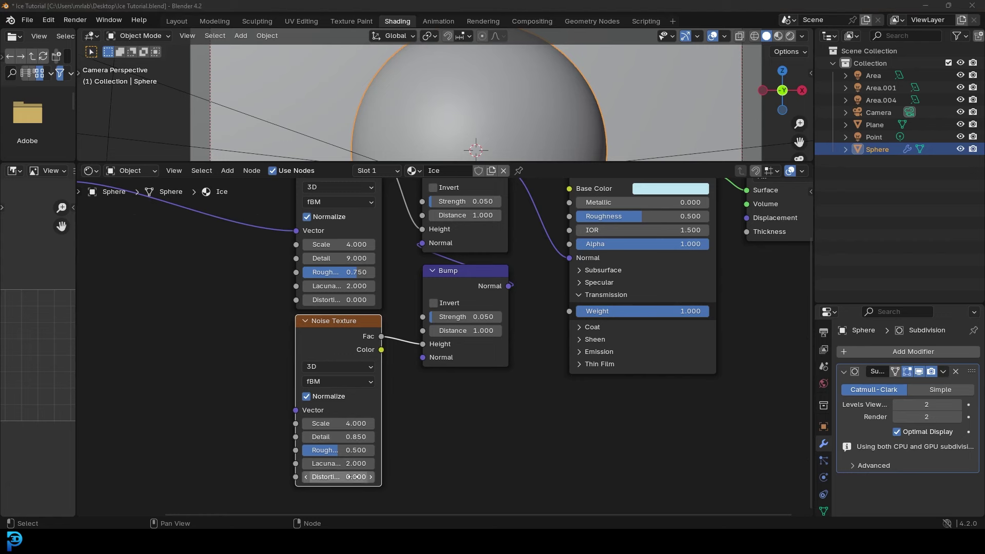
# Move the lower Noise Texture away from the lower Bump node and insert a Color Ramp node on the link between them.
pyautogui.moveTo(484, 400); pyautogui.dragTo(619, 422, button='middle')
pyautogui.click(594, 420)
pyautogui.moveTo(463, 345); pyautogui.dragTo(248, 360)
pyautogui.hotkey('shift', 'a')
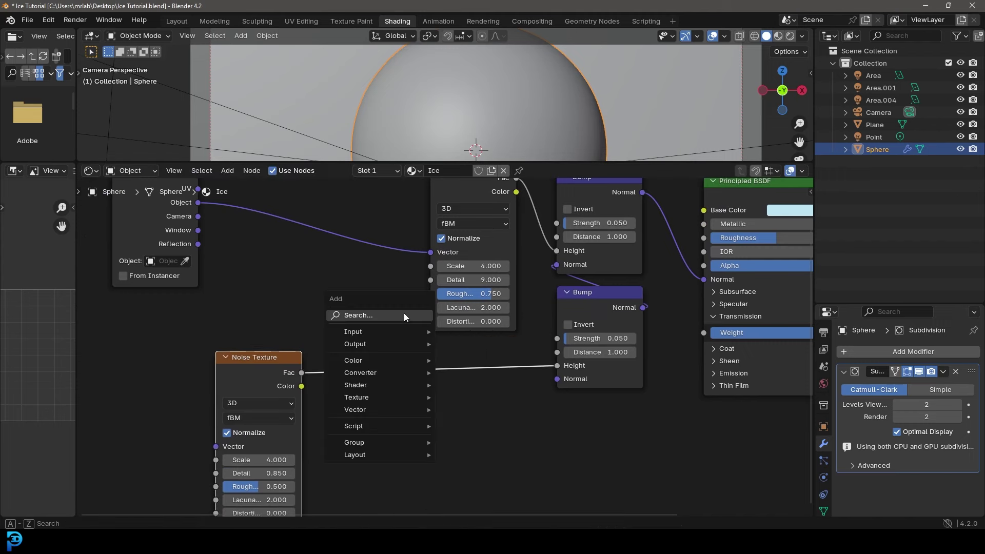
pyautogui.click(408, 315)
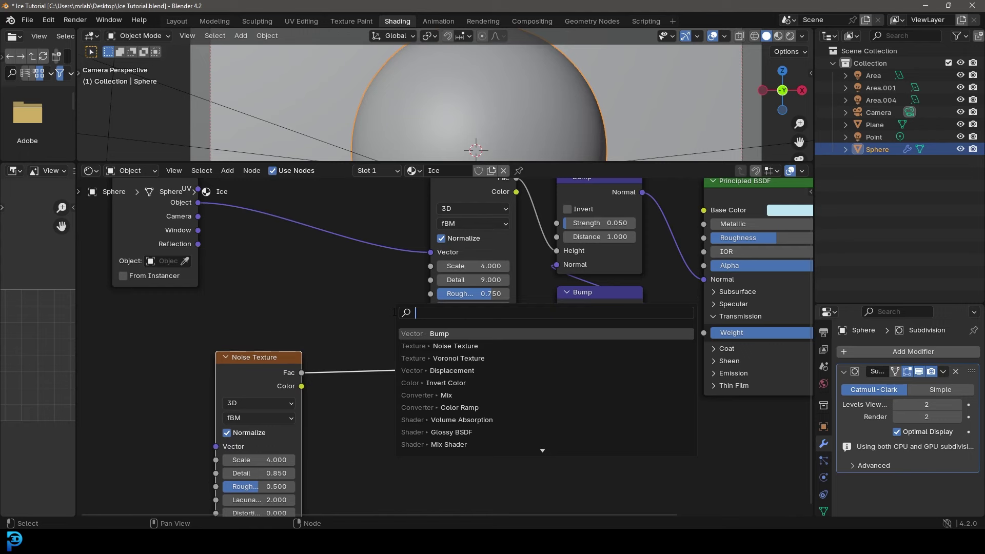
pyautogui.write('ramp')
pyautogui.click(441, 335)
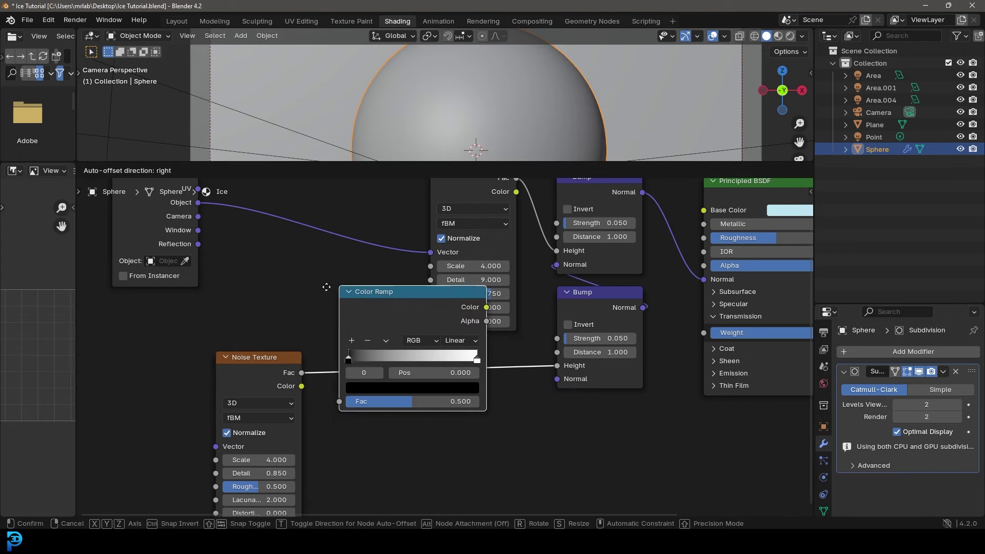
pyautogui.click(458, 454)
pyautogui.scroll(1, 457, 454)
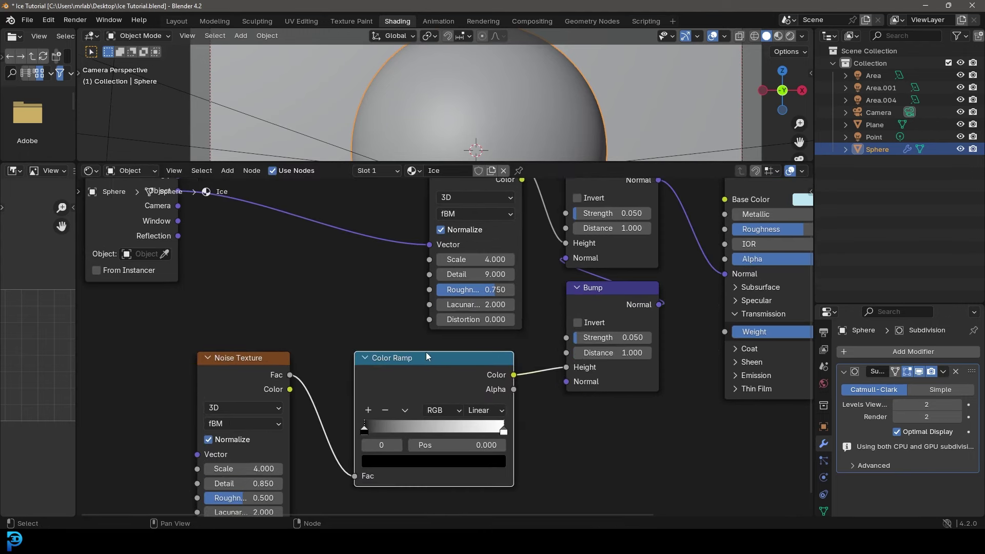
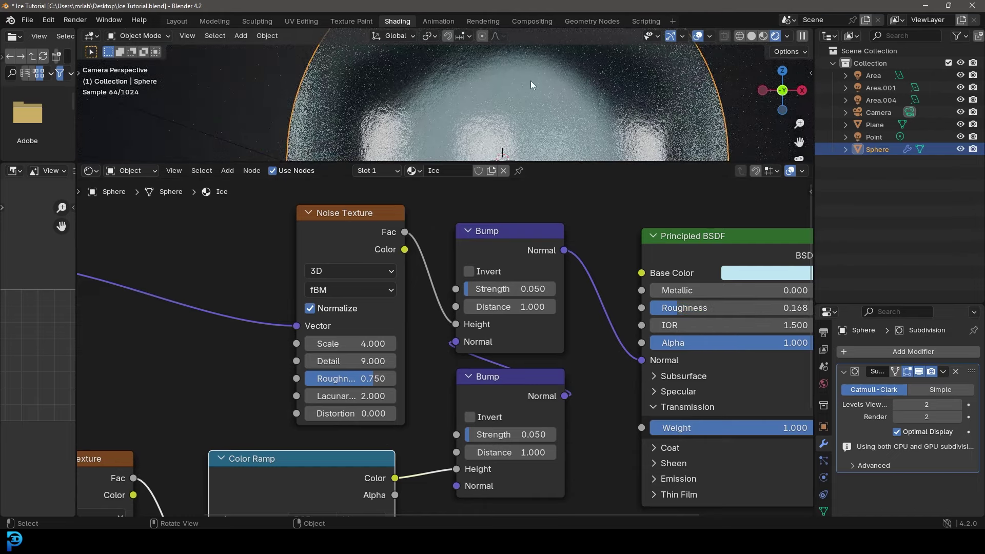
# Move the Color Ramp's white stop to position 0.802 and darken its color to mid-gray.
pyautogui.moveTo(448, 398); pyautogui.dragTo(489, 308, button='middle')
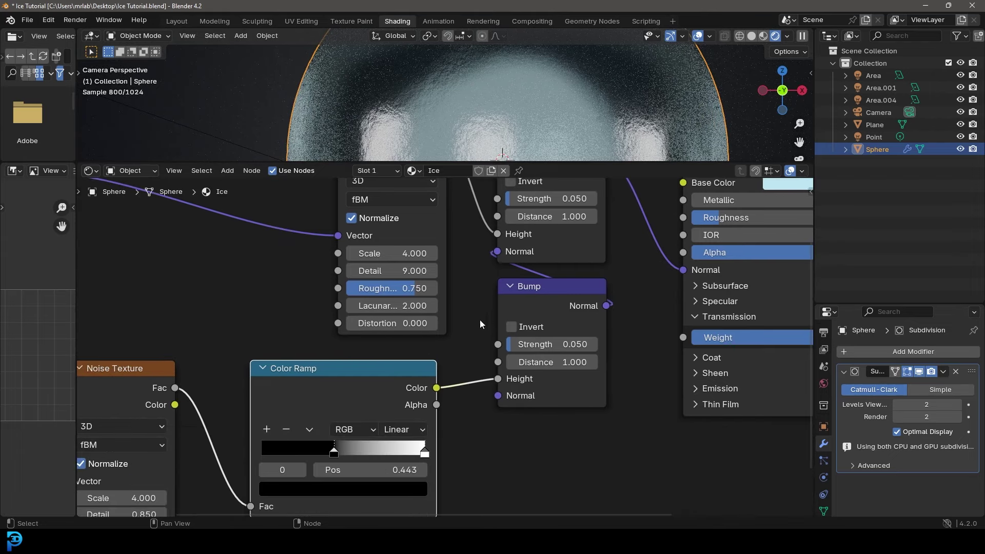
pyautogui.moveTo(398, 373); pyautogui.dragTo(488, 373, button='middle')
pyautogui.moveTo(511, 454); pyautogui.dragTo(477, 456)
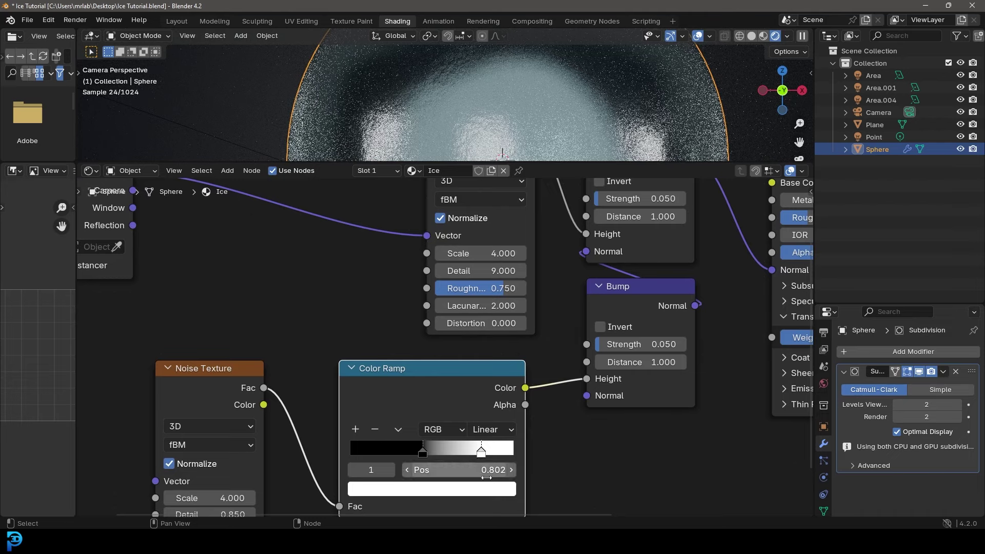
pyautogui.click(485, 494)
pyautogui.moveTo(508, 262); pyautogui.dragTo(502, 308)
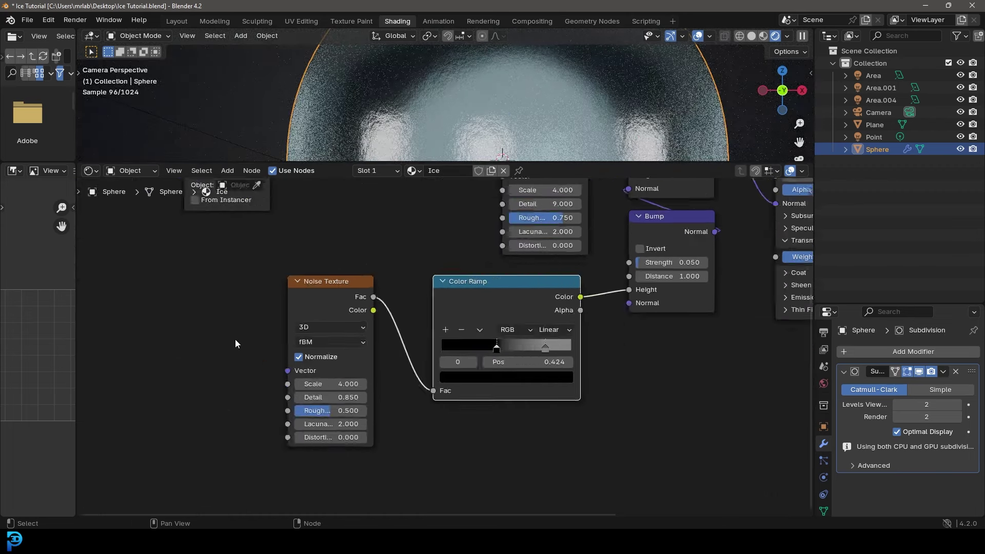
# Connect the Texture Coordinate's Object output to the lower Noise Texture's Vector input.
pyautogui.scroll(-6, 235, 339)
pyautogui.moveTo(271, 318); pyautogui.dragTo(397, 365, button='middle')
pyautogui.scroll(1, 397, 249)
pyautogui.moveTo(420, 225); pyautogui.dragTo(290, 247)
pyautogui.moveTo(334, 271); pyautogui.dragTo(467, 411)
pyautogui.scroll(1, 449, 347)
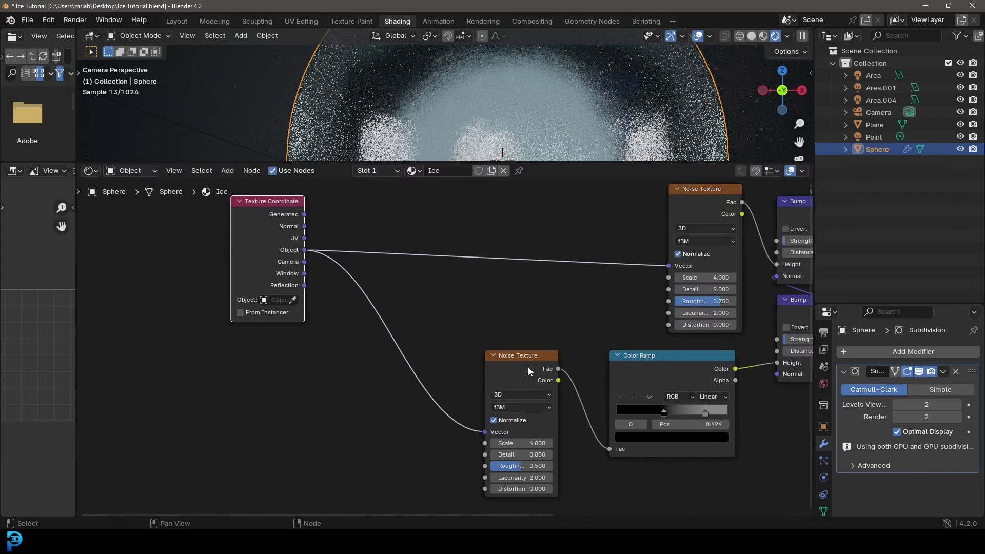
# Duplicate the Color Ramp and place the copy directly above the upper Noise Texture.
pyautogui.moveTo(570, 342); pyautogui.dragTo(340, 399, button='middle')
pyautogui.click(413, 416)
pyautogui.moveTo(414, 416); pyautogui.dragTo(415, 447, button='middle')
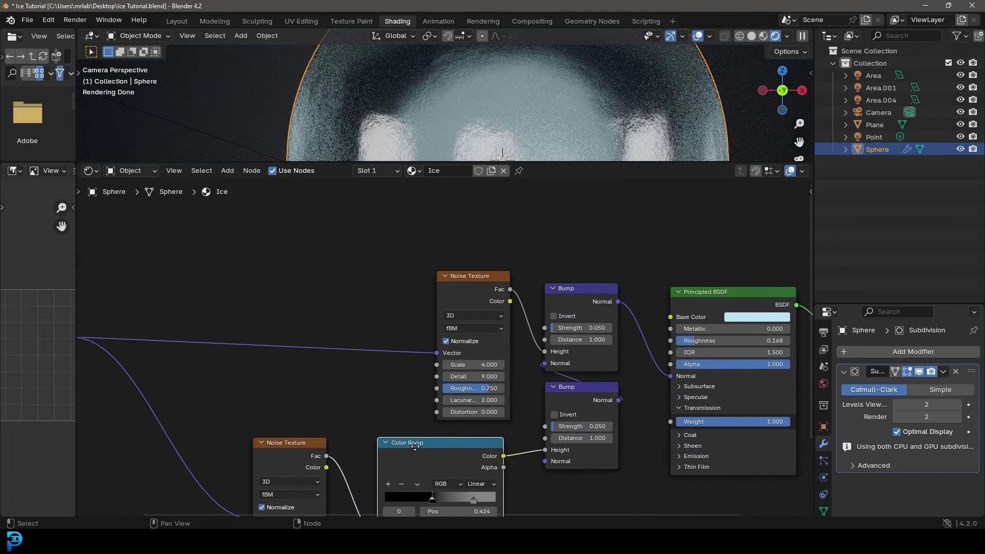
pyautogui.hotkey('shift', 'd')
pyautogui.click(474, 262)
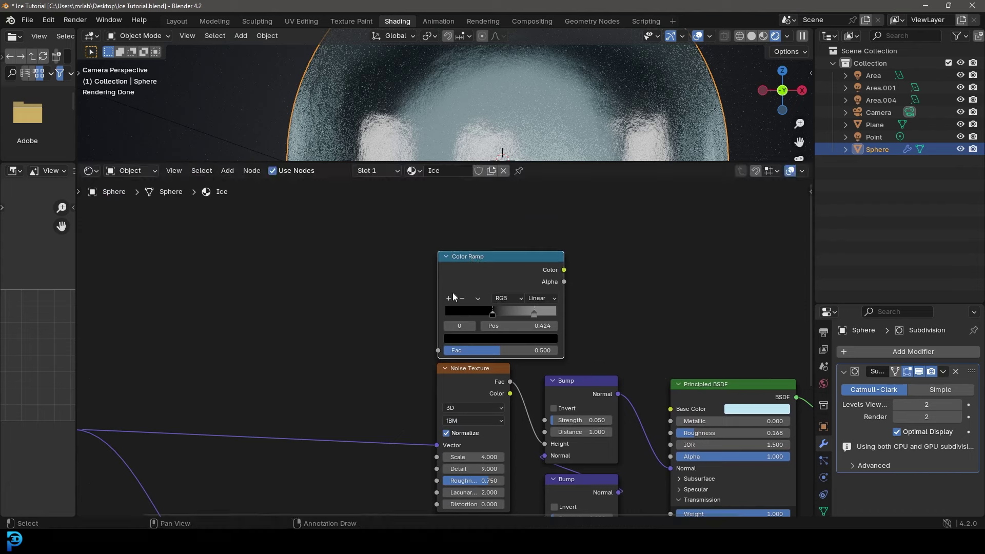
pyautogui.moveTo(407, 384); pyautogui.dragTo(435, 287, button='middle')
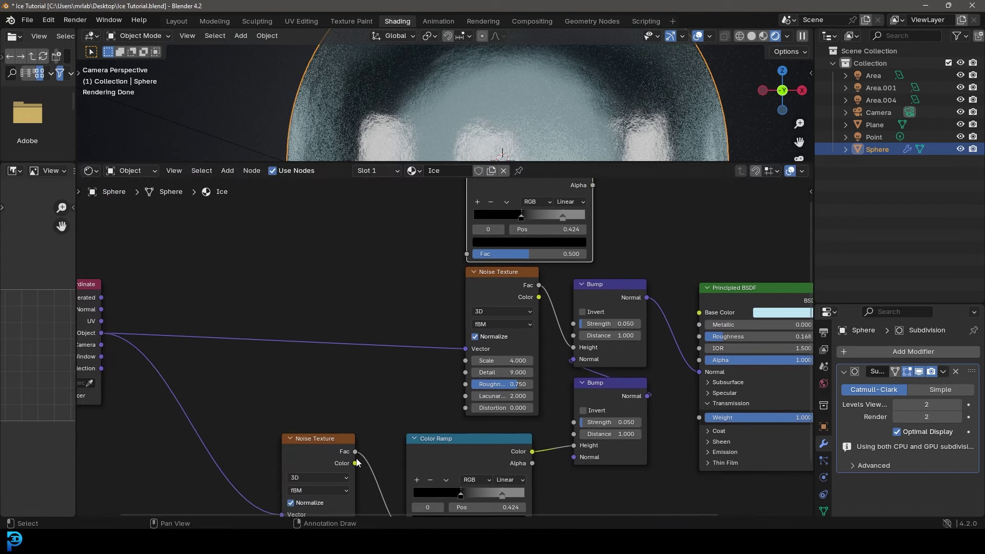
# Connect the lower Noise Texture's Fac to the upper Color Ramp's Fac, and that ramp's Color to the Principled BSDF's Roughness.
pyautogui.moveTo(355, 452); pyautogui.dragTo(464, 310)
pyautogui.moveTo(638, 244); pyautogui.dragTo(478, 256, button='middle')
pyautogui.scroll(3, 444, 243)
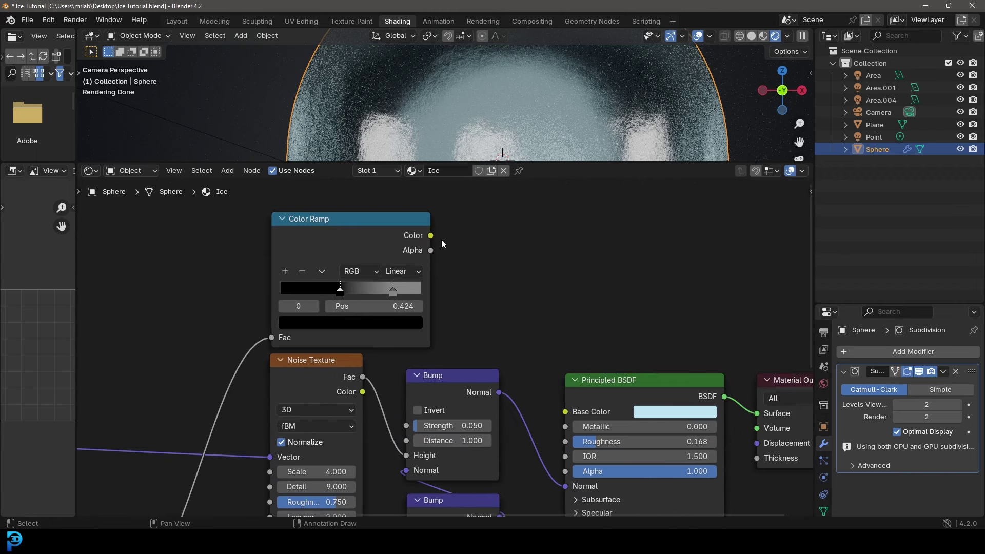
pyautogui.moveTo(432, 236); pyautogui.dragTo(566, 441)
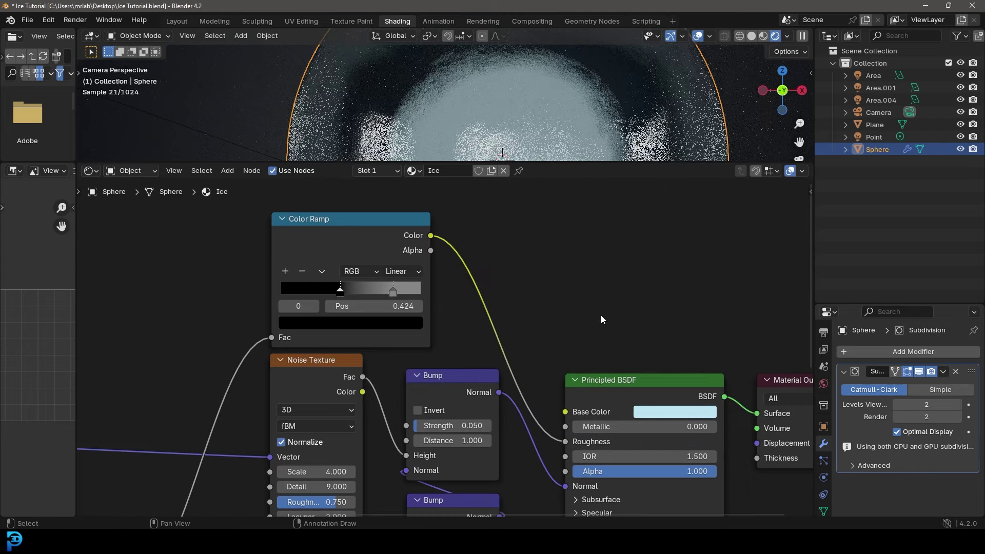
# Lighten the dark stop of the upper Color Ramp, at position 0.424, to a medium gray.
pyautogui.scroll(3, 462, 267)
pyautogui.moveTo(309, 294); pyautogui.dragTo(431, 341, button='middle')
pyautogui.scroll(2, 432, 336)
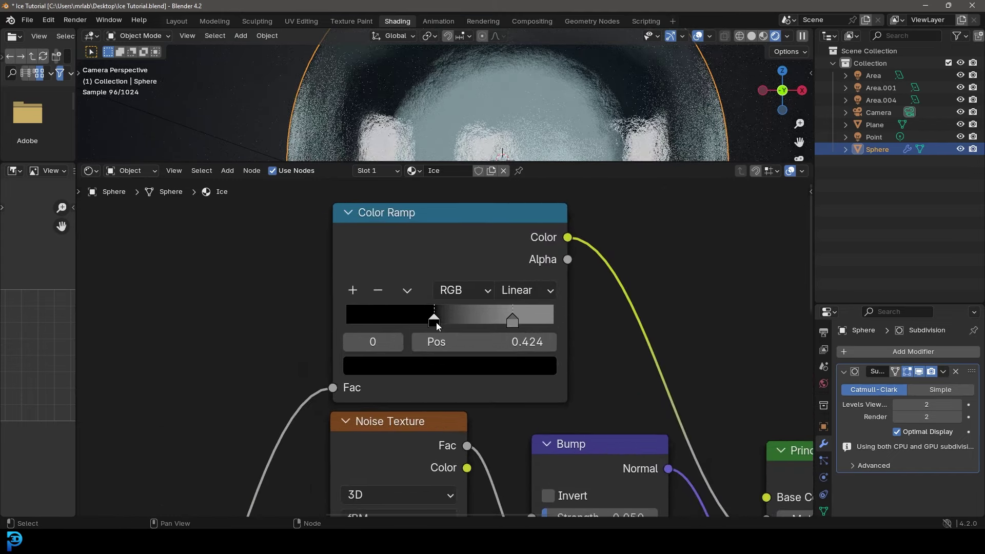
pyautogui.click(435, 323)
pyautogui.click(446, 364)
pyautogui.moveTo(538, 226); pyautogui.dragTo(539, 153)
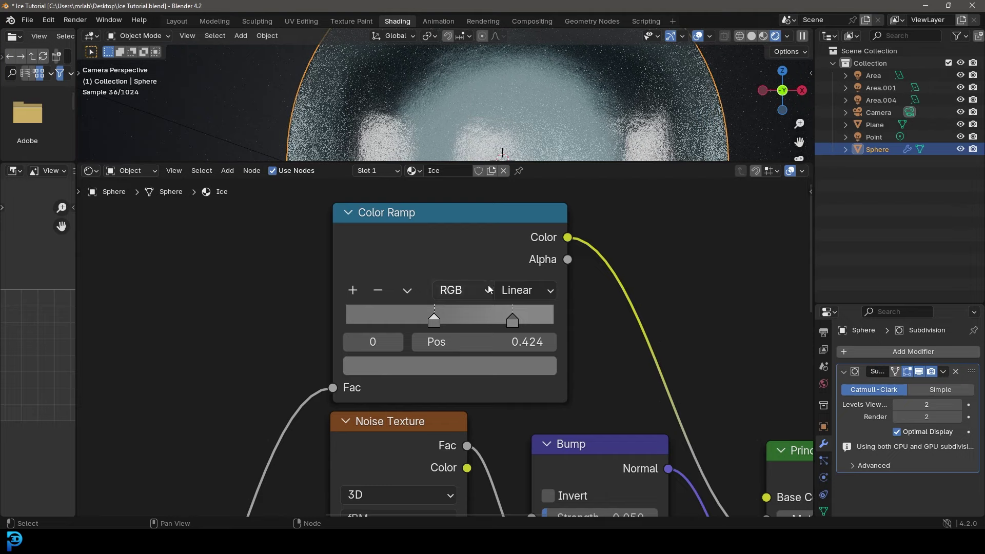
# Move the upper Color Ramp's lighter stop to position 0.756 and brighten it to near white.
pyautogui.moveTo(516, 318); pyautogui.dragTo(503, 319)
pyautogui.click(506, 367)
pyautogui.moveTo(539, 136); pyautogui.dragTo(539, 67)
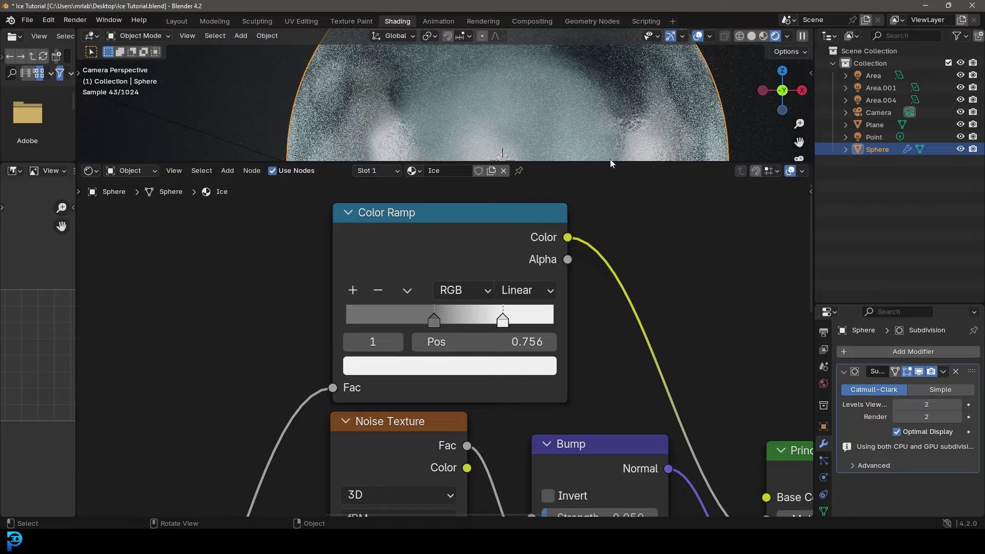
# Enlarge the 3D viewport to view the sphere and switch its shading to Solid.
pyautogui.moveTo(610, 162); pyautogui.dragTo(609, 305)
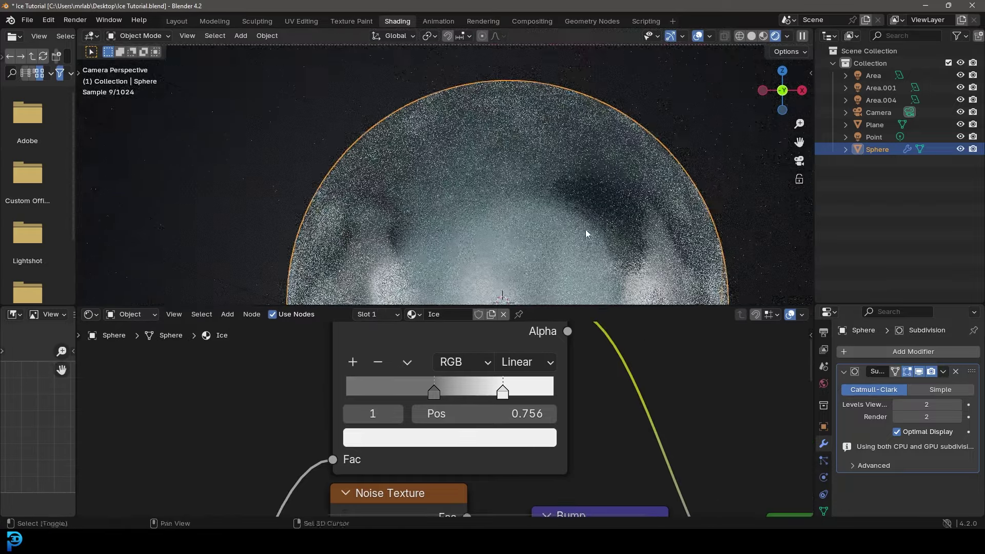
pyautogui.keyDown('shift'); pyautogui.moveTo(609, 217); pyautogui.dragTo(592, 137, button='middle'); pyautogui.keyUp('shift')
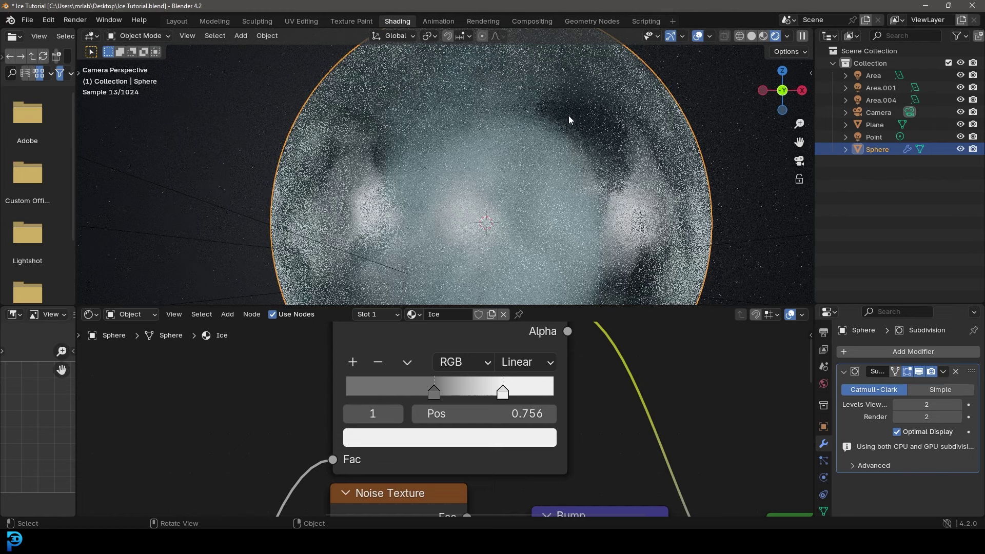
pyautogui.press('z')
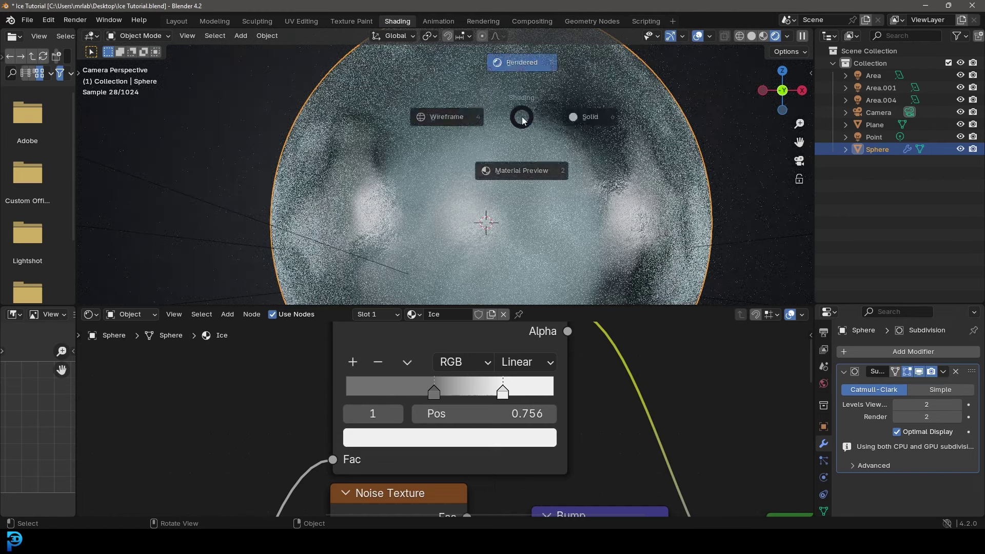
pyautogui.click(673, 134)
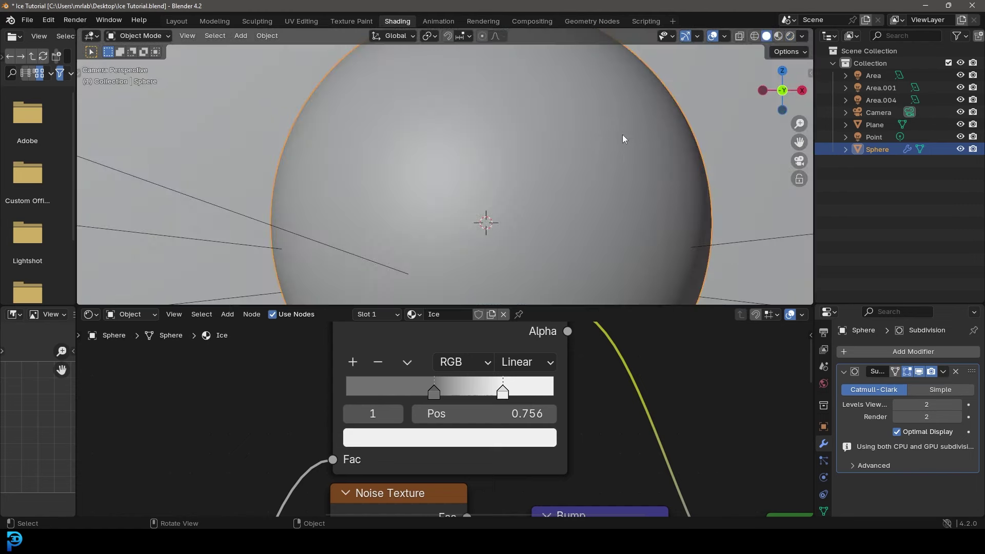
# Save the file and render the current frame as an image.
pyautogui.hotkey('ctrl', 's')
pyautogui.scroll(-5, 562, 193)
pyautogui.scroll(3, 561, 187)
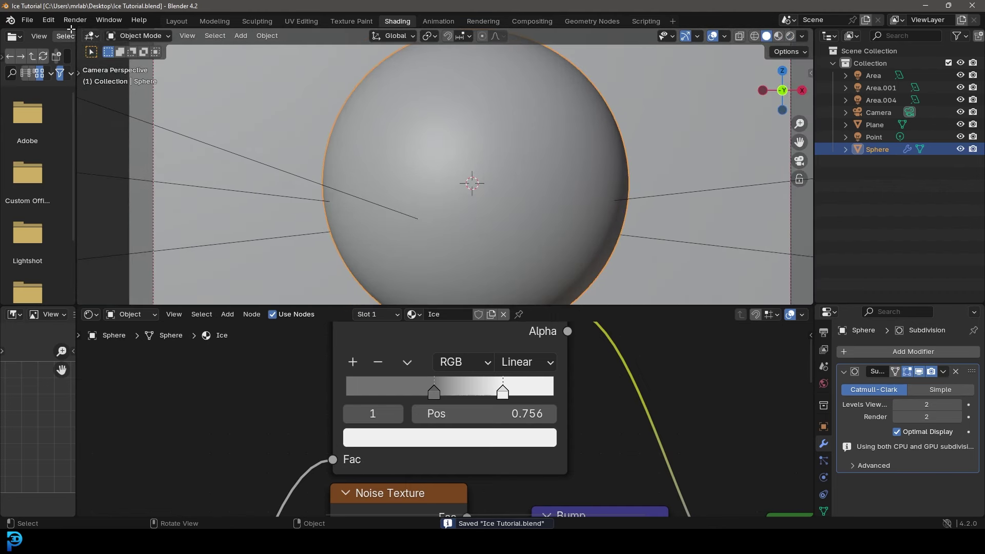
pyautogui.click(75, 19)
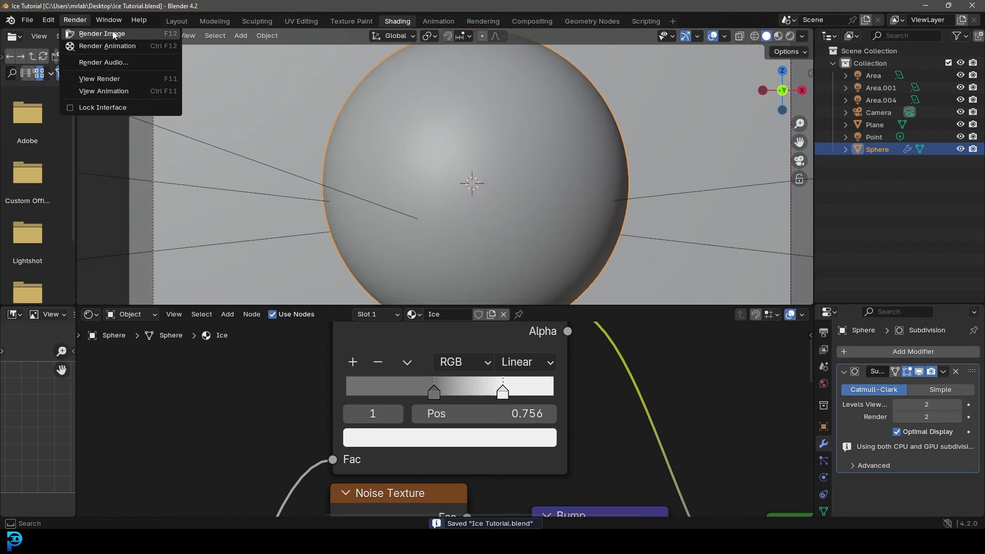
pyautogui.click(122, 34)
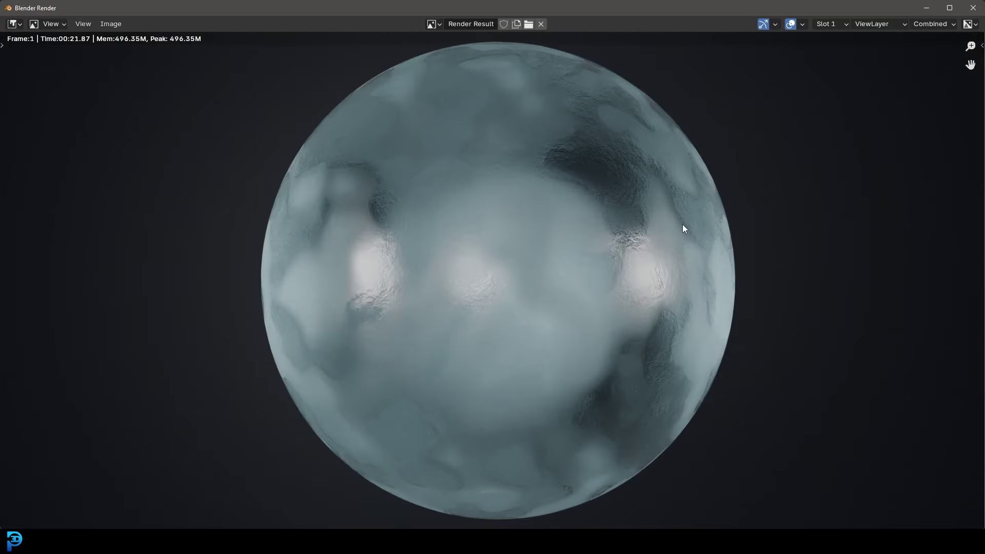
# Examine the ice surface of the rendered sphere up close and as a whole, and close the render window.
pyautogui.scroll(1, 588, 248)
pyautogui.moveTo(543, 207); pyautogui.dragTo(553, 158, button='middle')
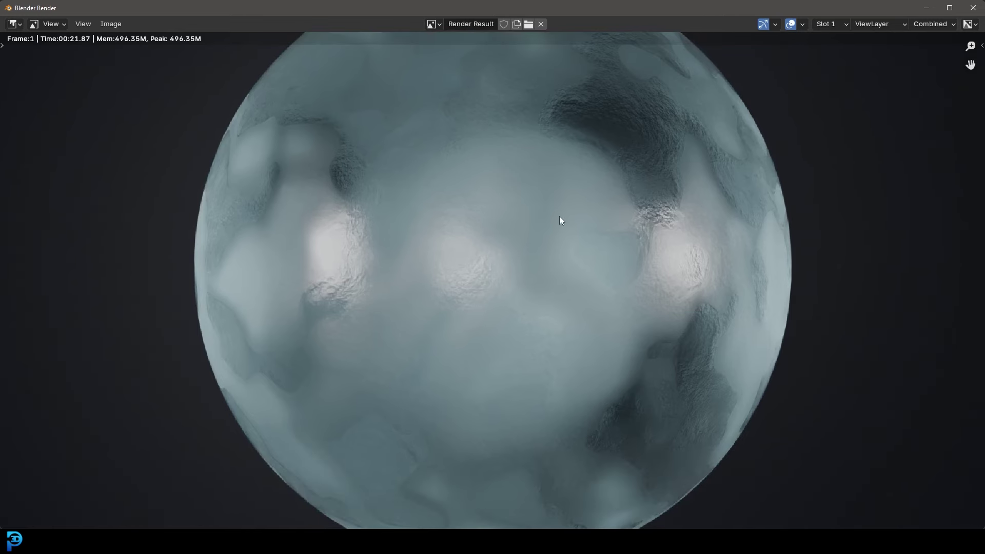
pyautogui.scroll(-3, 539, 220)
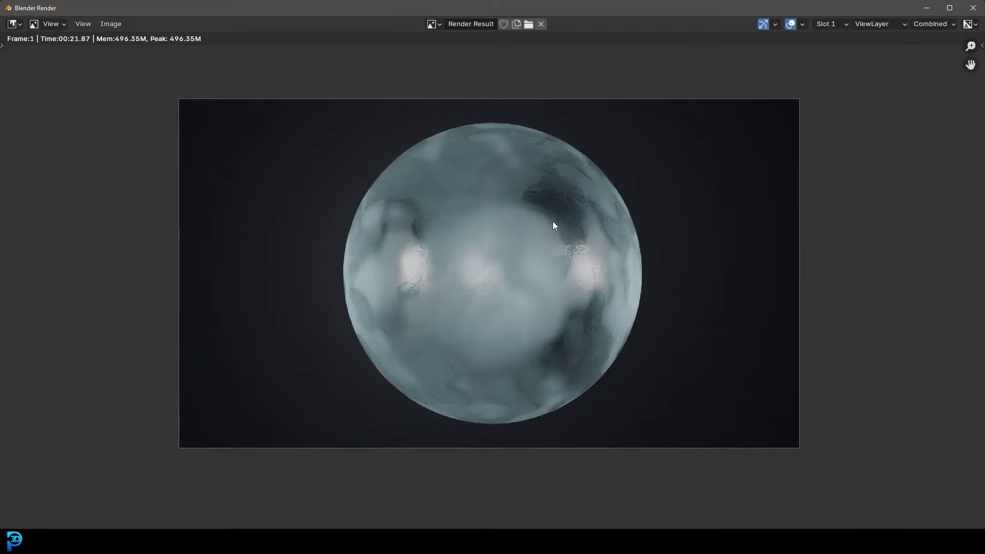
pyautogui.scroll(1, 552, 223)
pyautogui.click(973, 8)
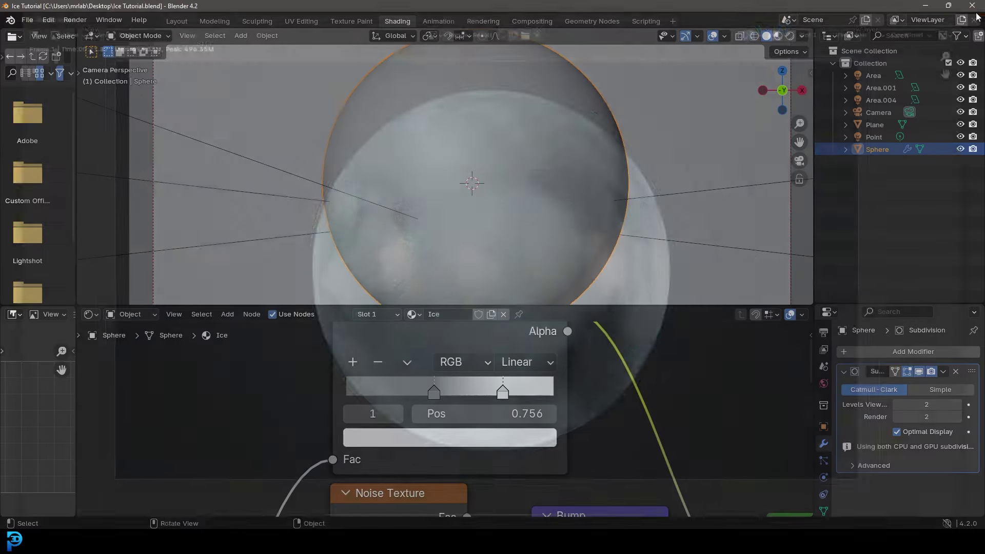
# Enlarge the node editor and move the Material Output node away from the Principled BSDF to make room.
pyautogui.moveTo(595, 307); pyautogui.dragTo(604, 82)
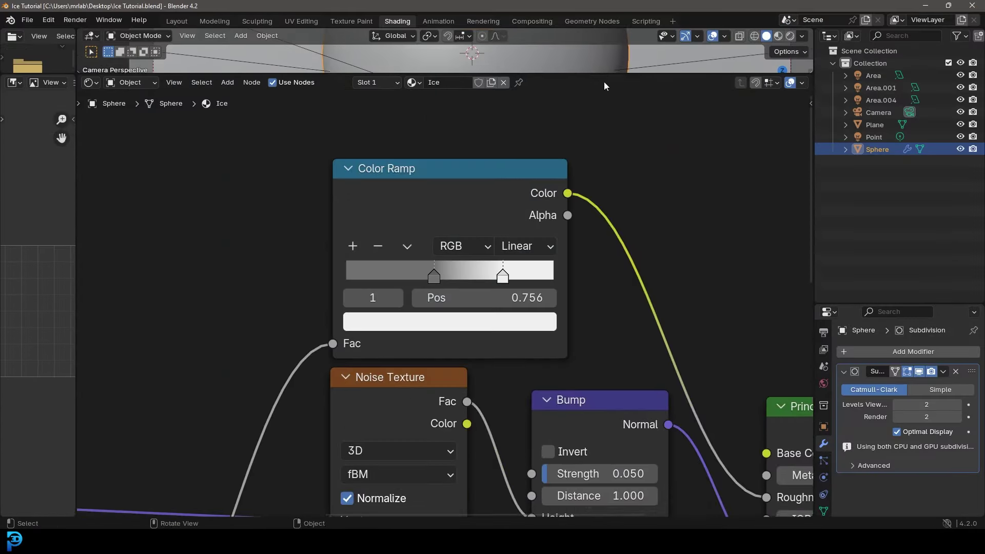
pyautogui.scroll(-4, 611, 333)
pyautogui.moveTo(611, 334); pyautogui.dragTo(588, 240, button='middle')
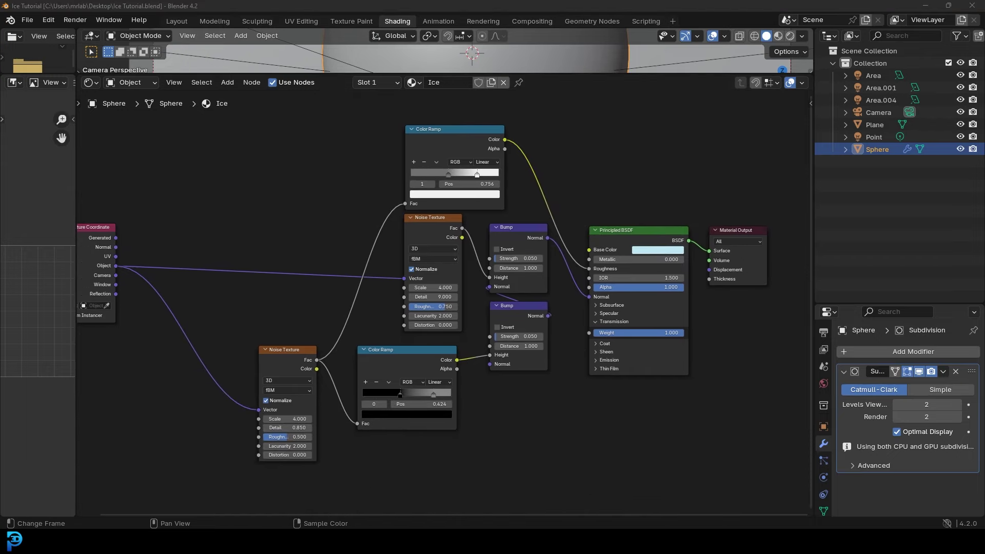
pyautogui.moveTo(709, 343); pyautogui.dragTo(409, 444, button='middle')
pyautogui.scroll(1, 409, 444)
pyautogui.moveTo(423, 324); pyautogui.dragTo(670, 323)
pyautogui.scroll(2, 564, 308)
# Add a Displacement node before the Material Output and connect its output to the Material Output's Displacement input.
pyautogui.hotkey('shift', 'a')
pyautogui.click(564, 262)
pyautogui.write('dis')
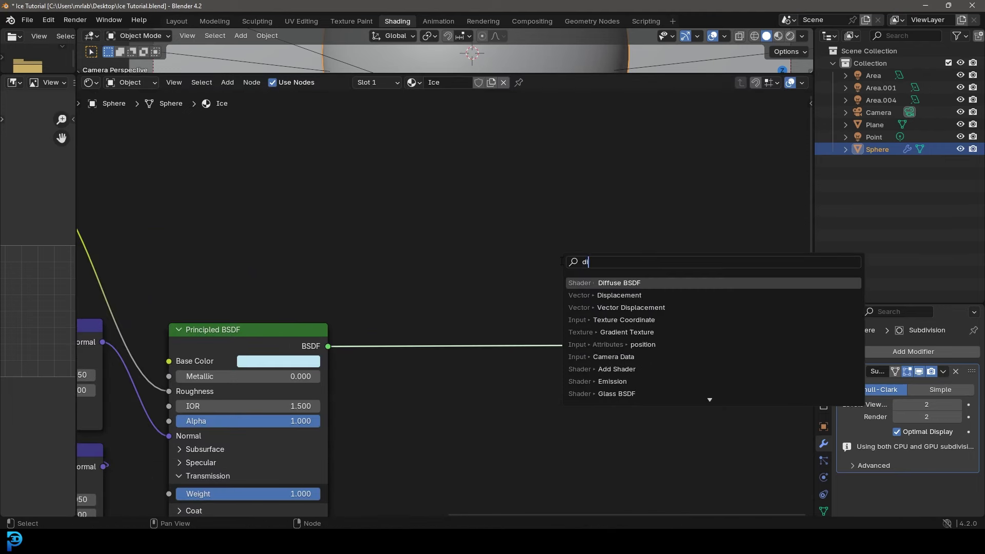
pyautogui.click(587, 284)
pyautogui.click(568, 378)
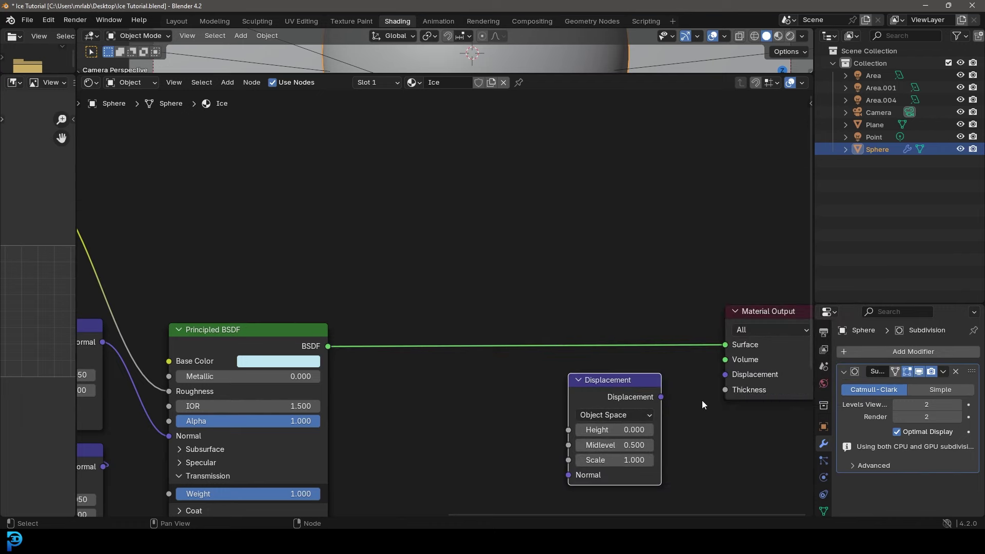
pyautogui.moveTo(703, 404); pyautogui.dragTo(627, 376, button='middle')
pyautogui.scroll(1, 625, 375)
pyautogui.moveTo(583, 367); pyautogui.dragTo(645, 346)
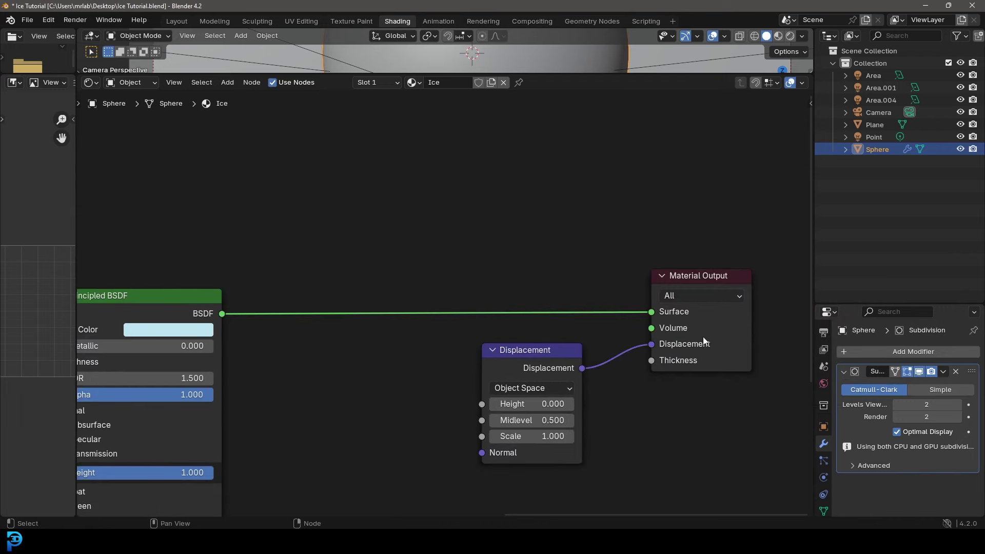
# Set the Displacement node's scale to 0.12.
pyautogui.moveTo(609, 428); pyautogui.dragTo(615, 390, button='middle')
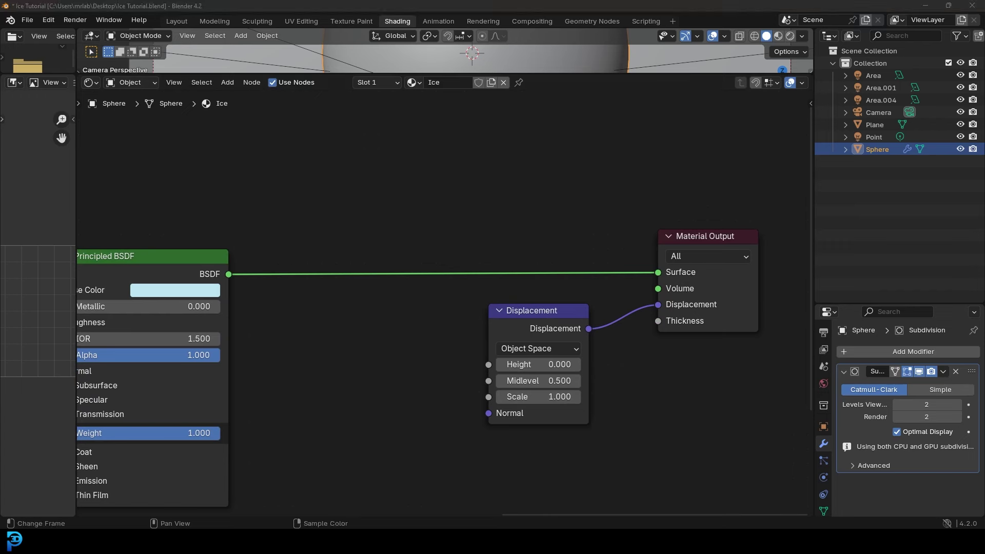
pyautogui.click(550, 397)
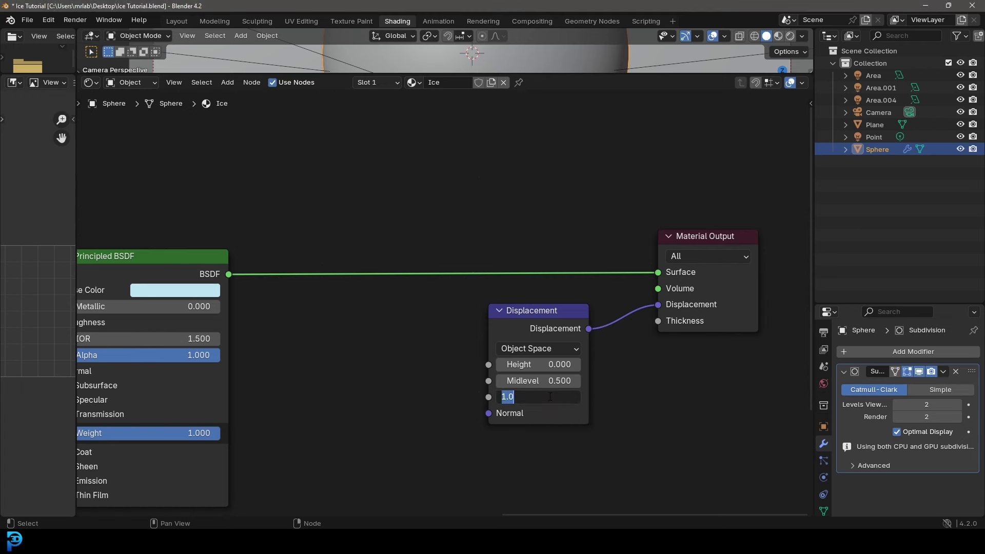
pyautogui.write('.12')
pyautogui.press('Return')
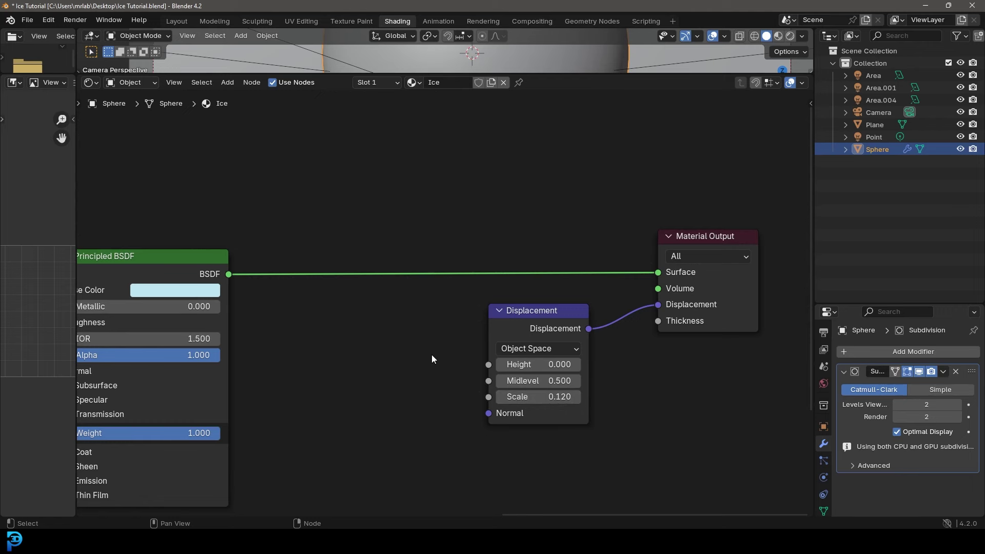
# Add a Voronoi Texture above the Principled BSDF with its Color output feeding the Displacement node's Height.
pyautogui.keyDown('ctrl'); pyautogui.hscroll(-2, 432, 362); pyautogui.keyUp('ctrl')
pyautogui.moveTo(432, 362); pyautogui.dragTo(500, 428, button='middle')
pyautogui.moveTo(593, 433); pyautogui.dragTo(392, 171)
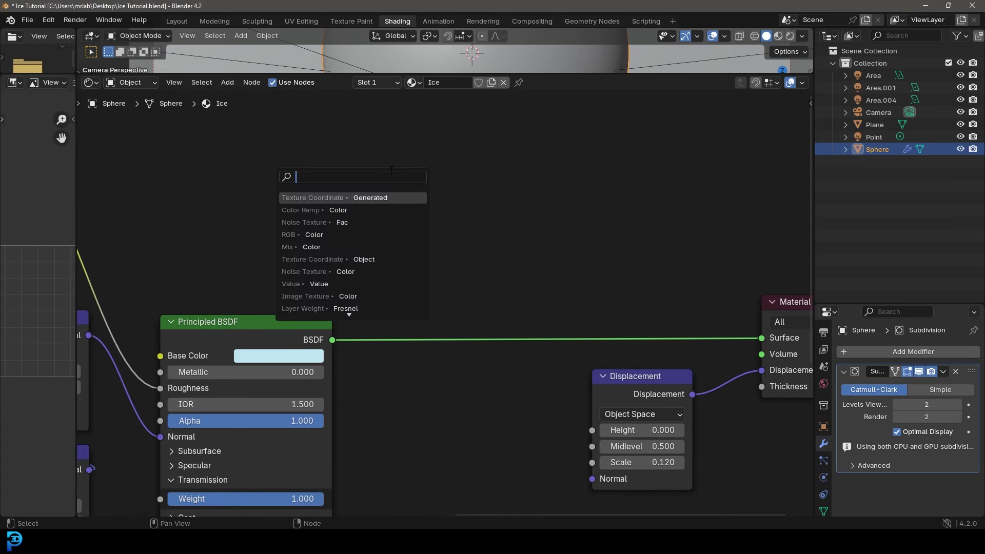
pyautogui.write('voro')
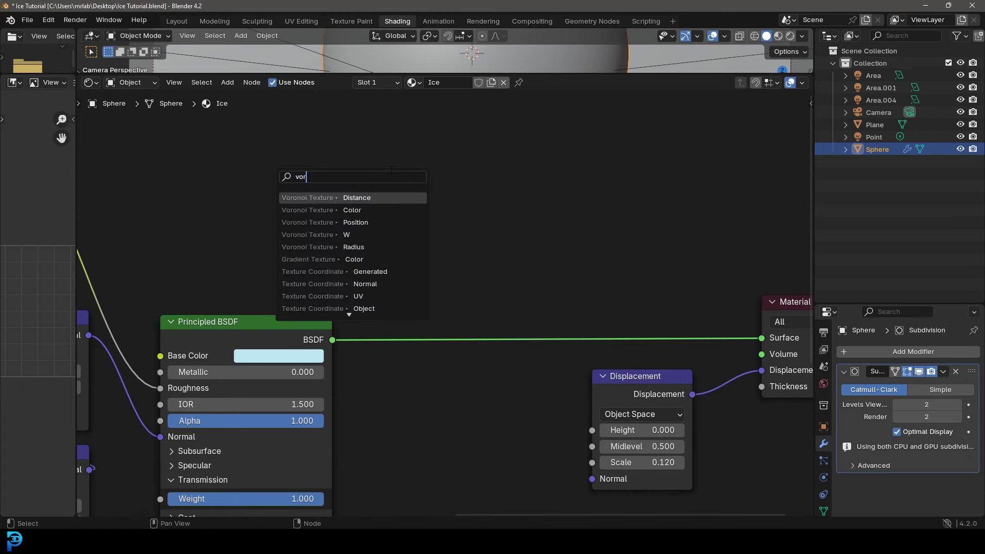
pyautogui.click(346, 210)
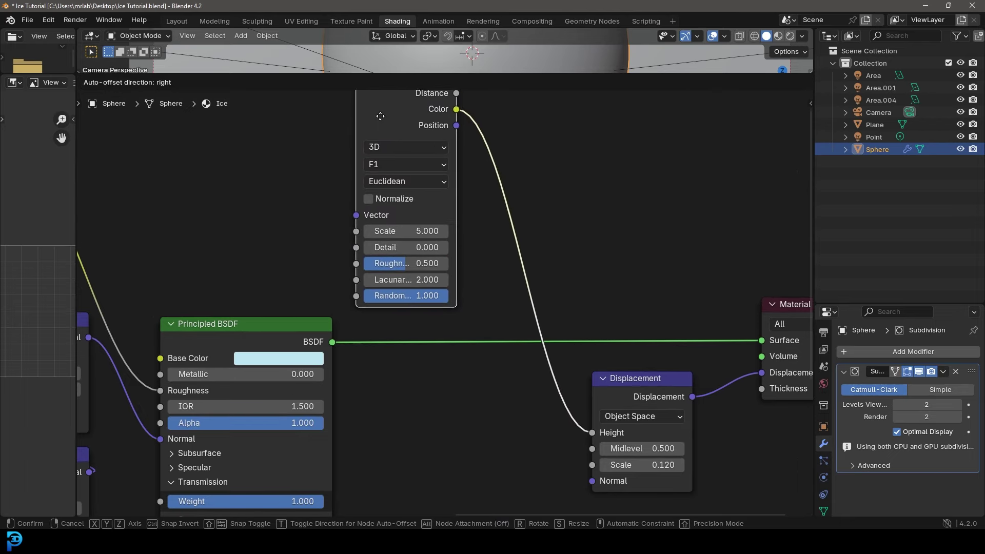
pyautogui.moveTo(525, 183); pyautogui.dragTo(523, 251, button='middle')
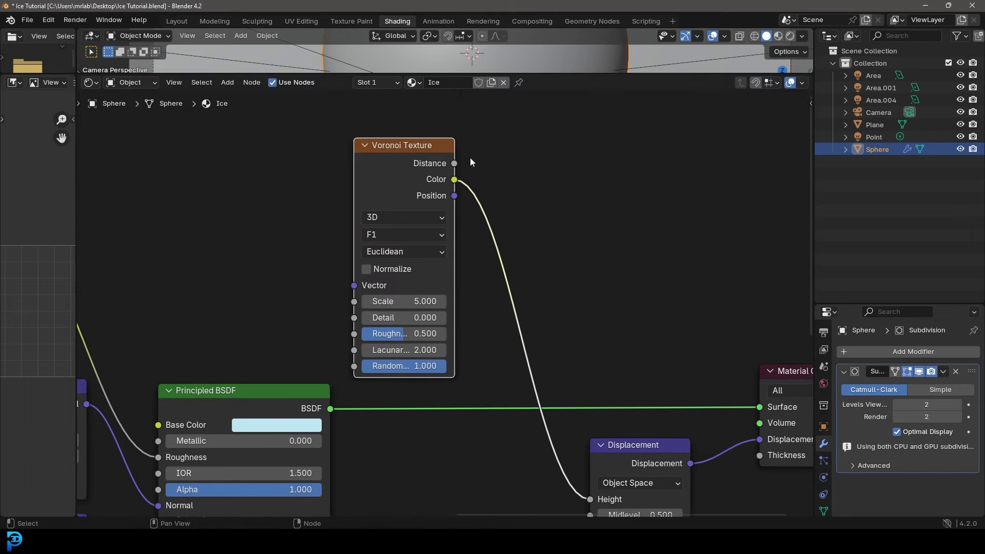
pyautogui.moveTo(562, 379); pyautogui.dragTo(552, 324, button='middle')
pyautogui.moveTo(541, 254); pyautogui.dragTo(606, 351, button='middle')
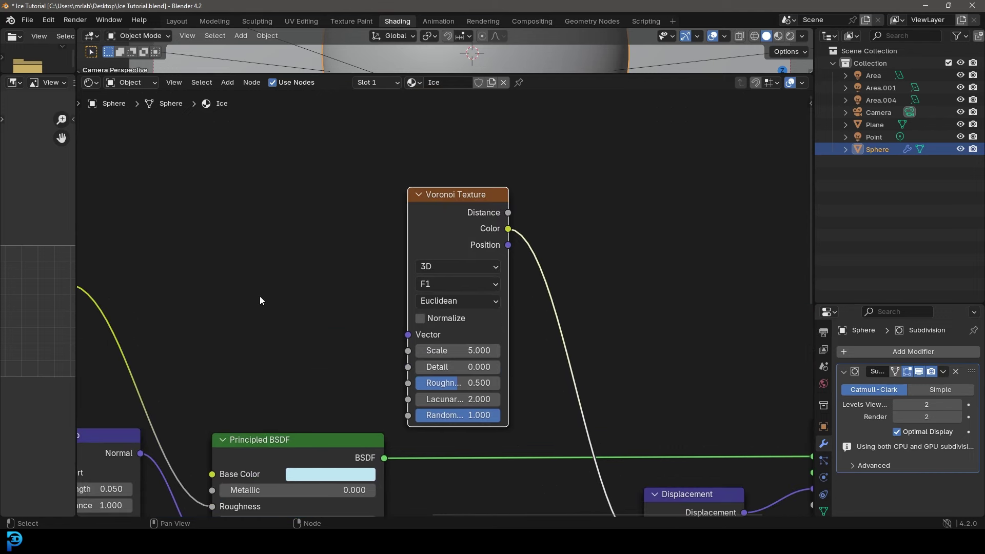
# Set the Voronoi Texture's detail to 0.07 and its roughness to 0.3.
pyautogui.click(469, 369)
pyautogui.write('.')
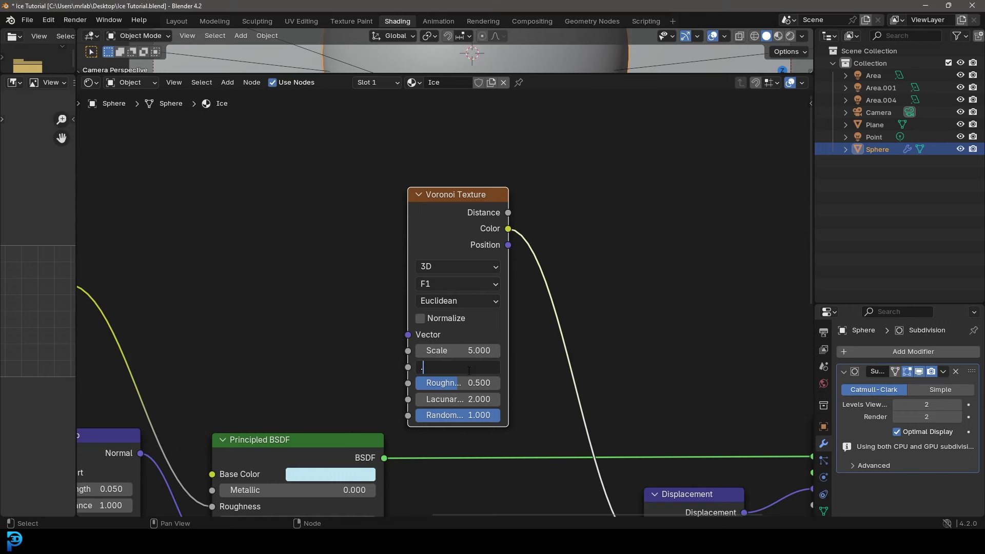
pyautogui.write('07')
pyautogui.press('Return')
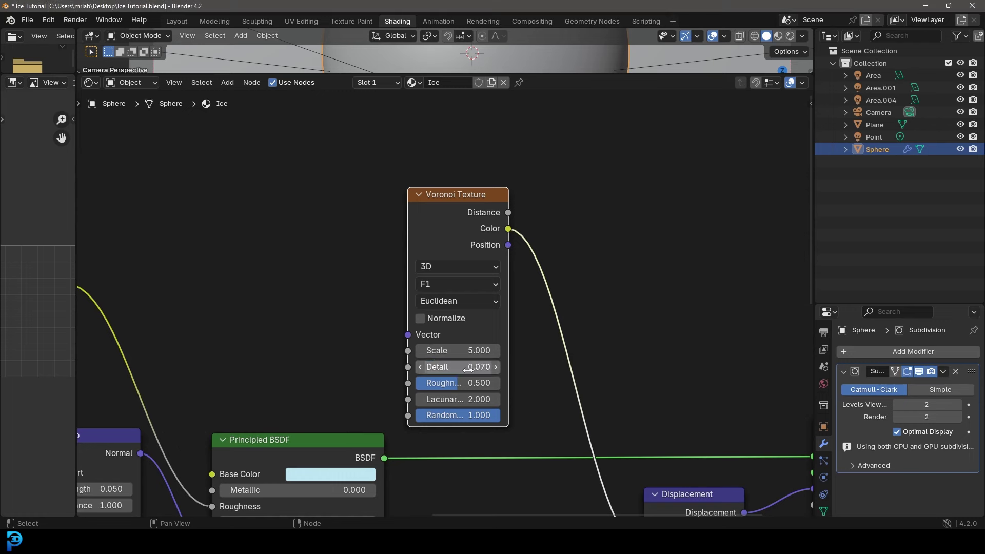
pyautogui.moveTo(549, 382); pyautogui.dragTo(552, 336, button='middle')
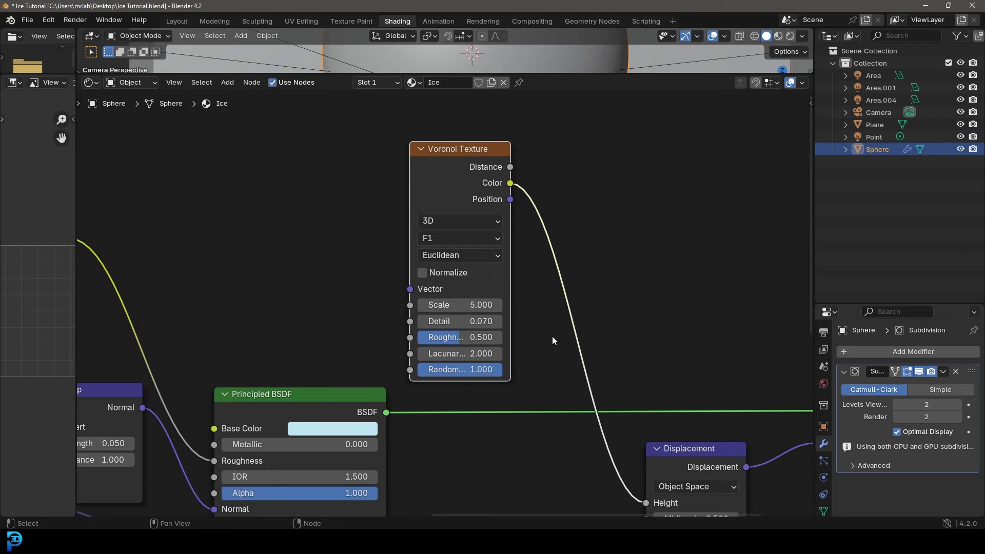
pyautogui.click(468, 338)
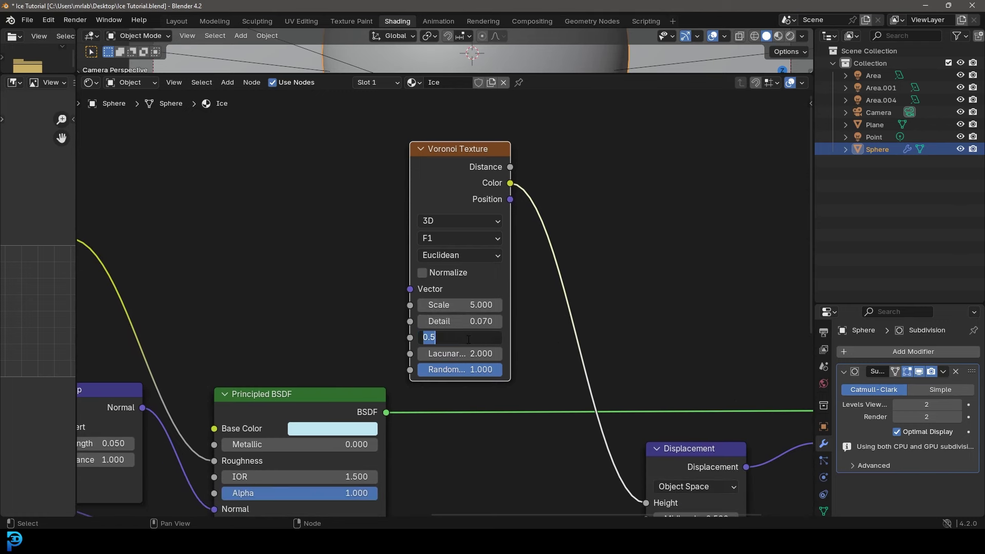
pyautogui.write('0.3')
pyautogui.press('Return')
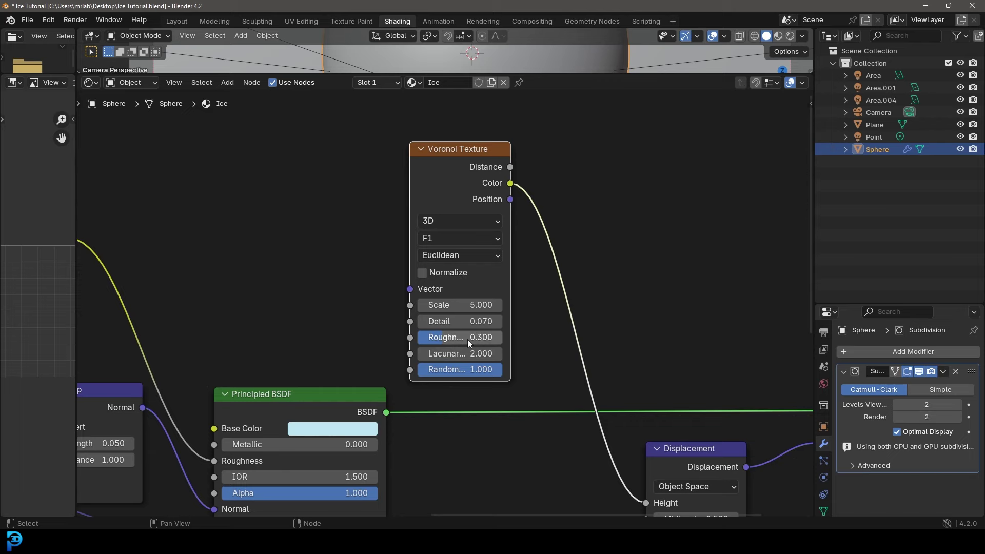
# Connect the Texture Coordinate node's Generated output to the Voronoi Texture's Vector input.
pyautogui.scroll(-5, 460, 295)
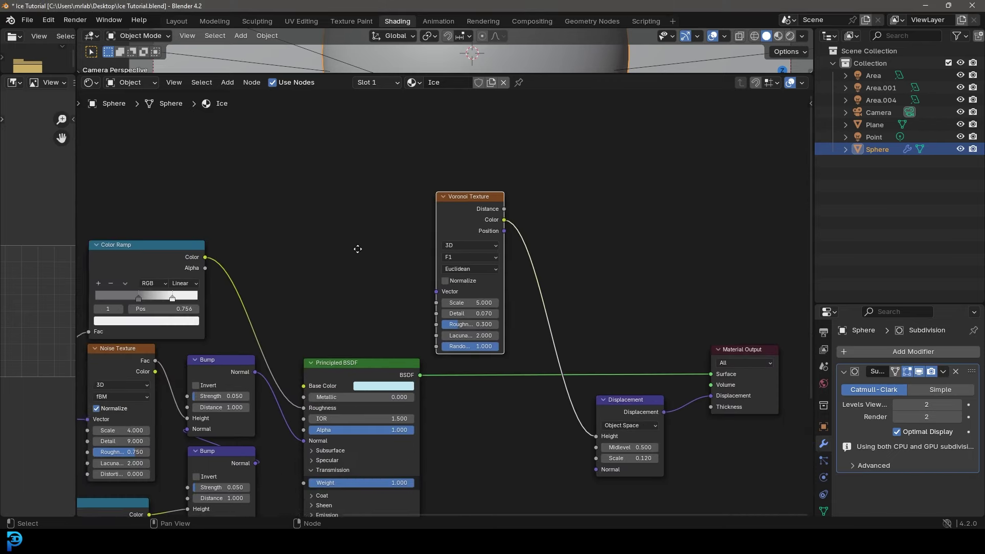
pyautogui.moveTo(332, 250); pyautogui.dragTo(500, 261, button='middle')
pyautogui.scroll(-4, 520, 249)
pyautogui.moveTo(210, 287); pyautogui.dragTo(431, 272, button='middle')
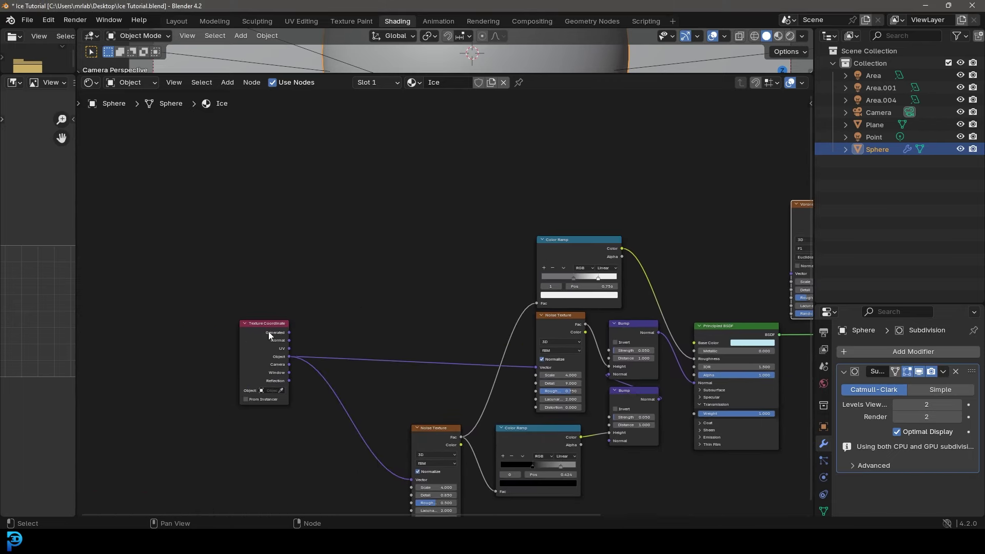
pyautogui.moveTo(333, 333); pyautogui.dragTo(229, 338, button='middle')
pyautogui.scroll(1, 159, 342)
pyautogui.moveTo(162, 342); pyautogui.dragTo(705, 277)
pyautogui.scroll(4, 246, 319)
pyautogui.scroll(-5, 180, 357)
# Try a duplicate Texture Coordinate node beside the Voronoi Texture and delete the duplicate.
pyautogui.hotkey('shift', 'd')
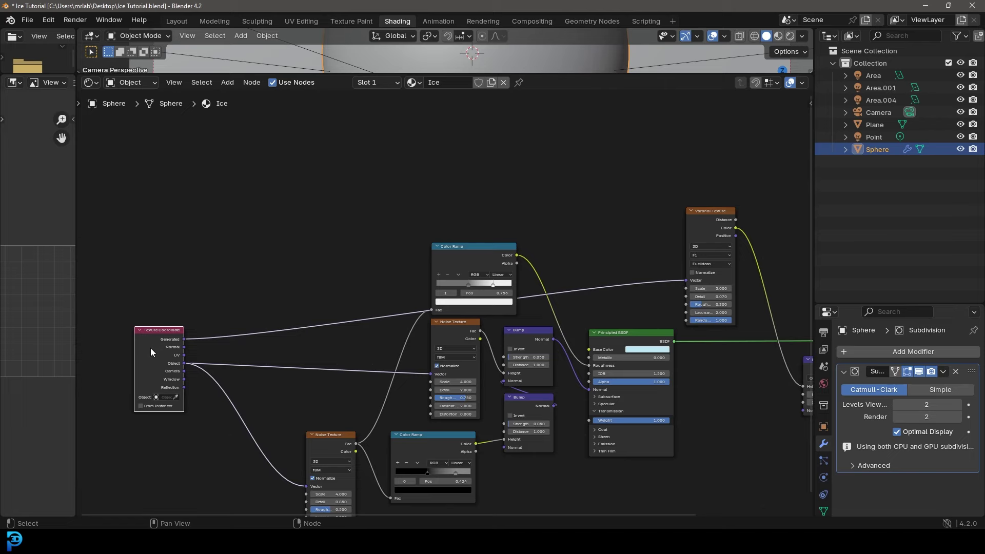
pyautogui.click(572, 177)
pyautogui.scroll(2, 627, 226)
pyautogui.moveTo(581, 177); pyautogui.dragTo(481, 213, button='middle')
pyautogui.scroll(2, 482, 213)
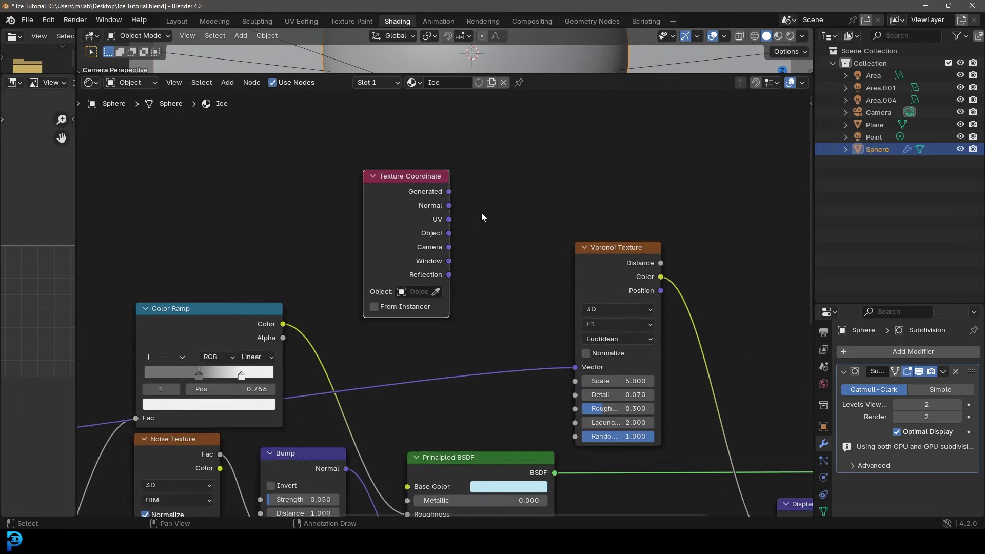
pyautogui.moveTo(450, 184); pyautogui.dragTo(551, 259)
pyautogui.click(386, 179)
pyautogui.press('x')
pyautogui.scroll(-3, 402, 362)
pyautogui.moveTo(401, 363); pyautogui.dragTo(558, 251, button='middle')
pyautogui.moveTo(165, 305); pyautogui.dragTo(194, 288)
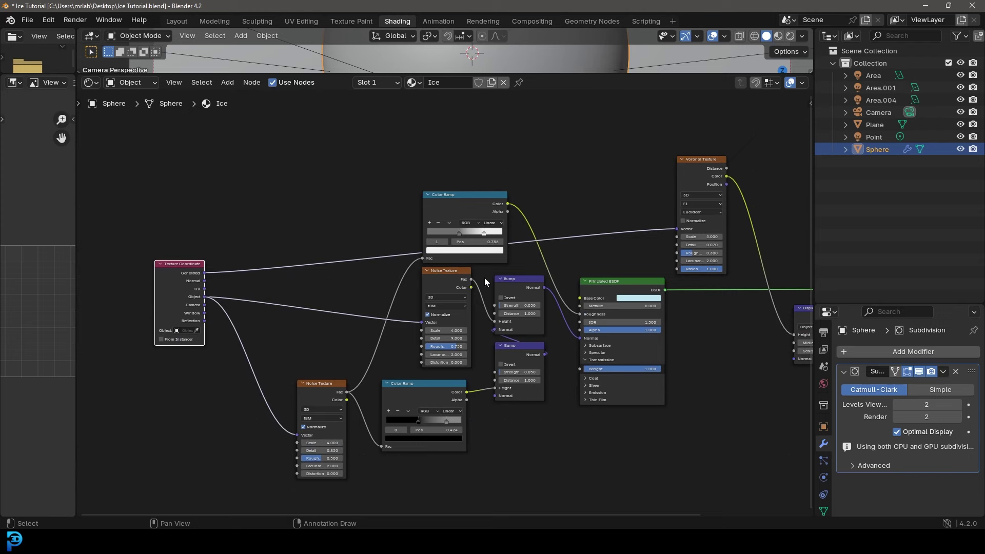
pyautogui.scroll(-2, 484, 278)
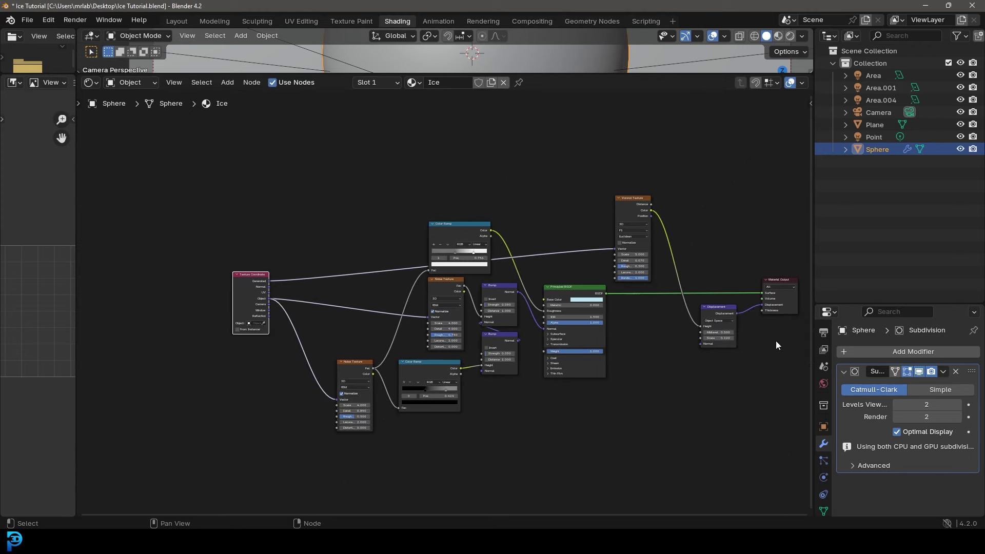
# Set the Ice material's surface displacement method to Displacement and Bump in its settings, and save the file.
pyautogui.moveTo(867, 304); pyautogui.dragTo(867, 135)
pyautogui.click(823, 399)
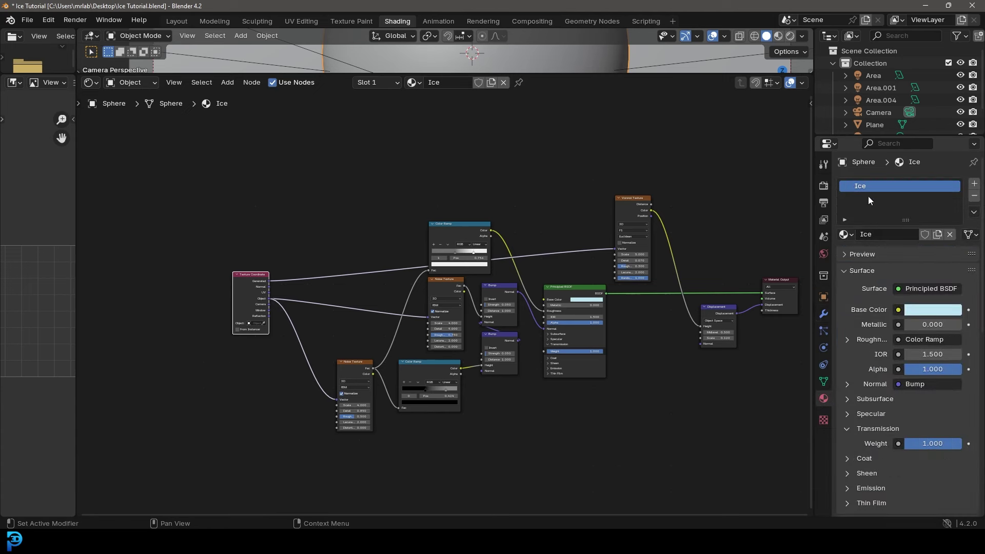
pyautogui.scroll(-8, 858, 482)
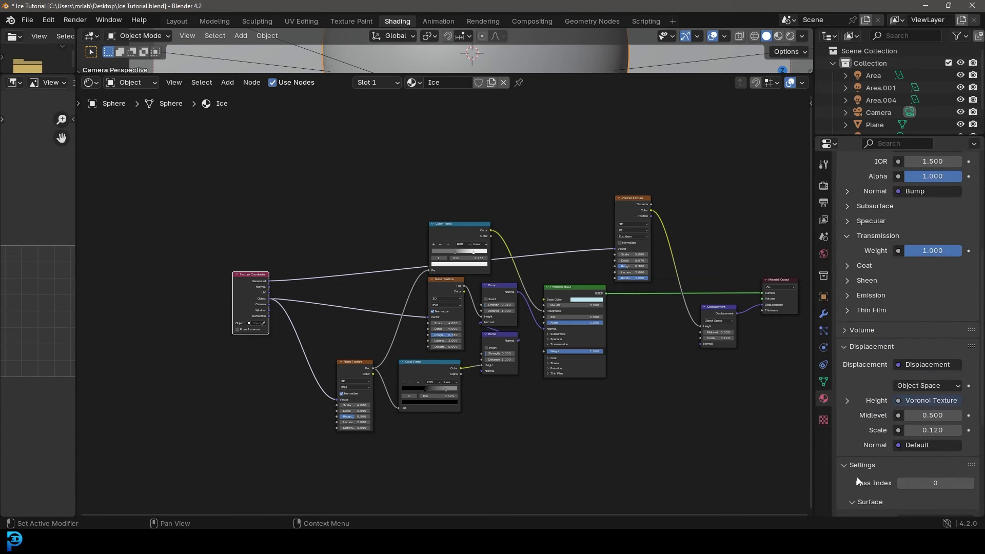
pyautogui.scroll(-6, 855, 465)
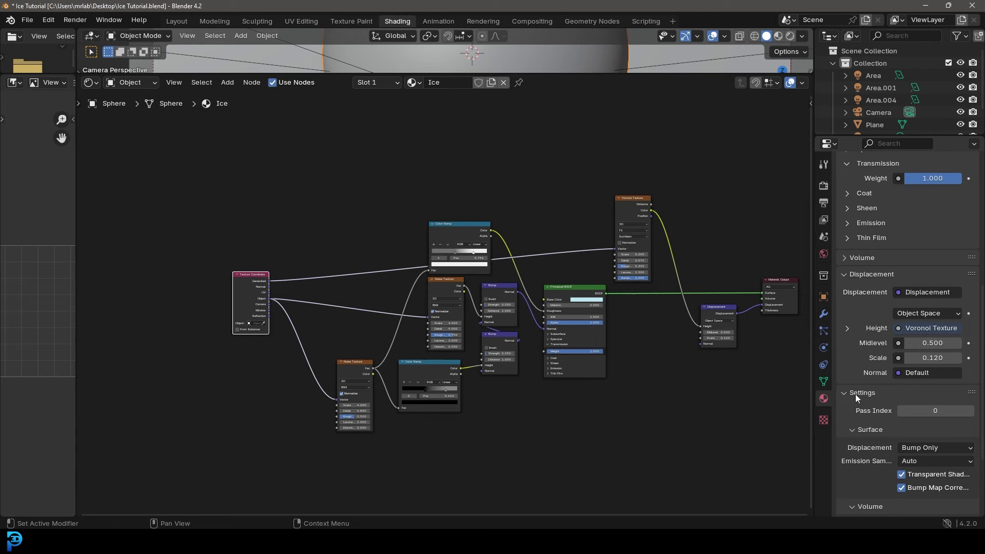
pyautogui.click(852, 325)
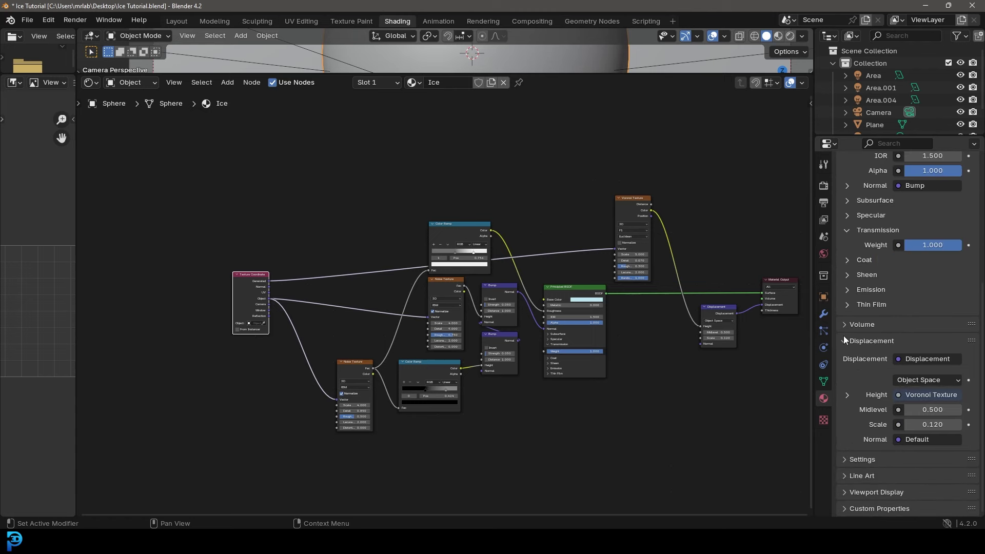
pyautogui.click(848, 455)
pyautogui.scroll(-5, 882, 455)
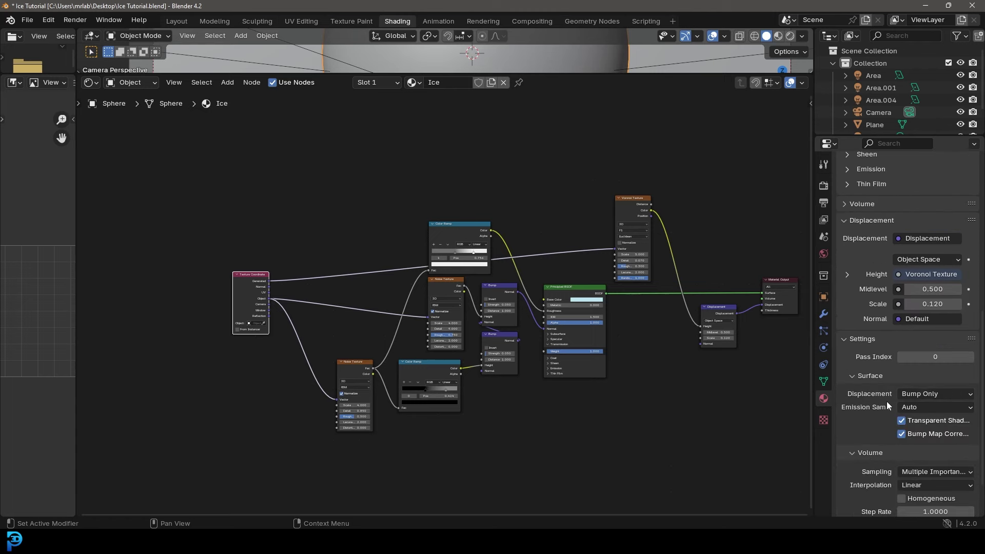
pyautogui.click(924, 394)
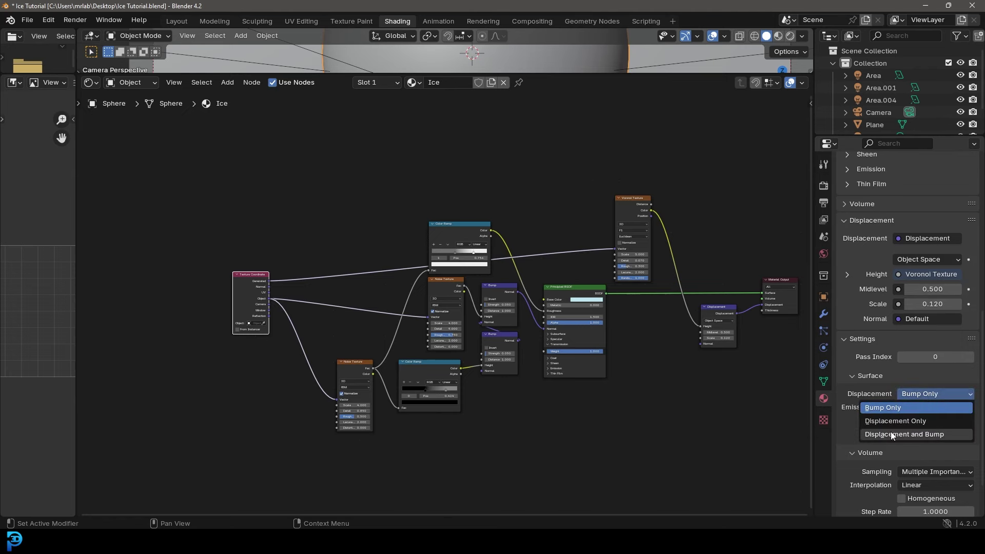
pyautogui.click(910, 434)
pyautogui.hotkey('ctrl', 's')
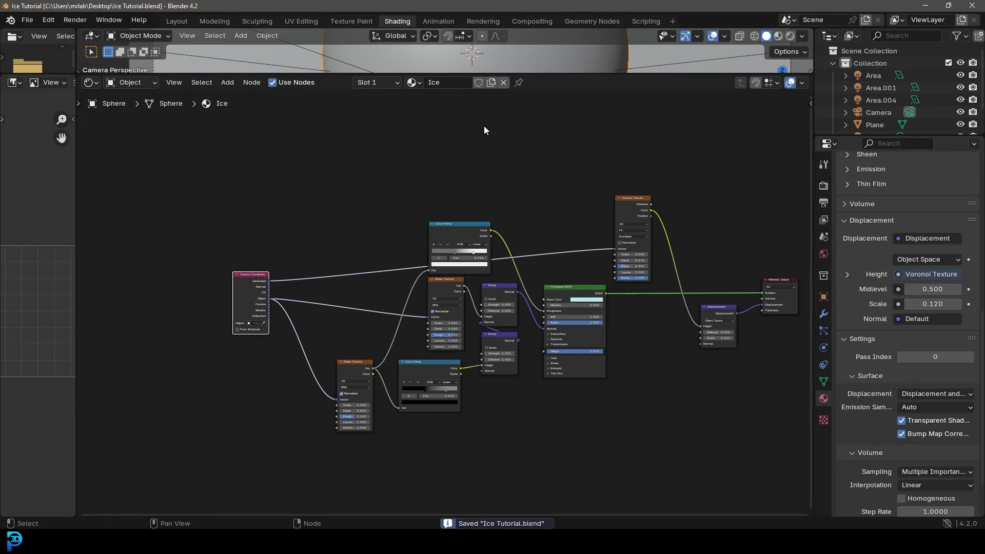
# Enlarge the 3D viewport, render the image and inspect the ice sphere's displaced surface before closing the render.
pyautogui.moveTo(500, 75); pyautogui.dragTo(610, 348)
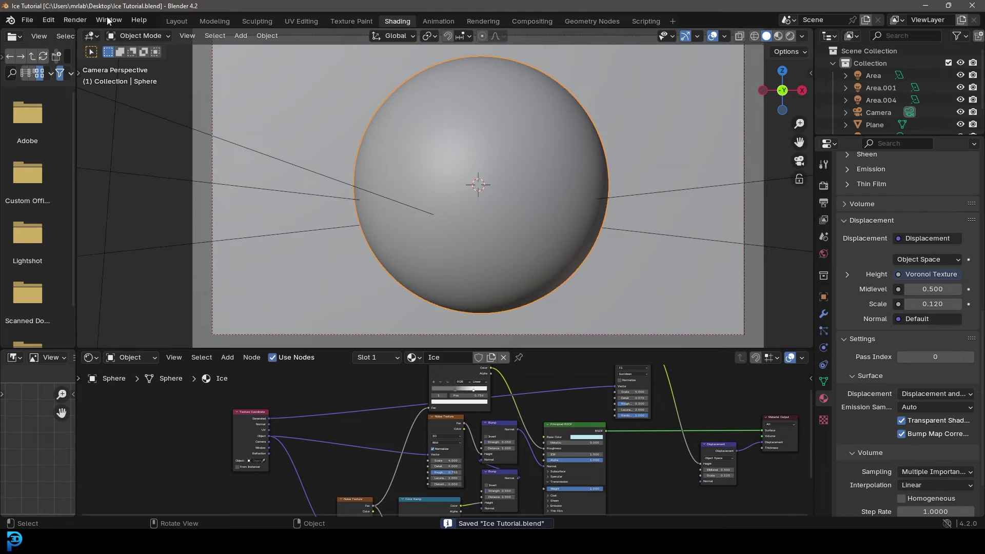
pyautogui.click(75, 19)
pyautogui.click(96, 34)
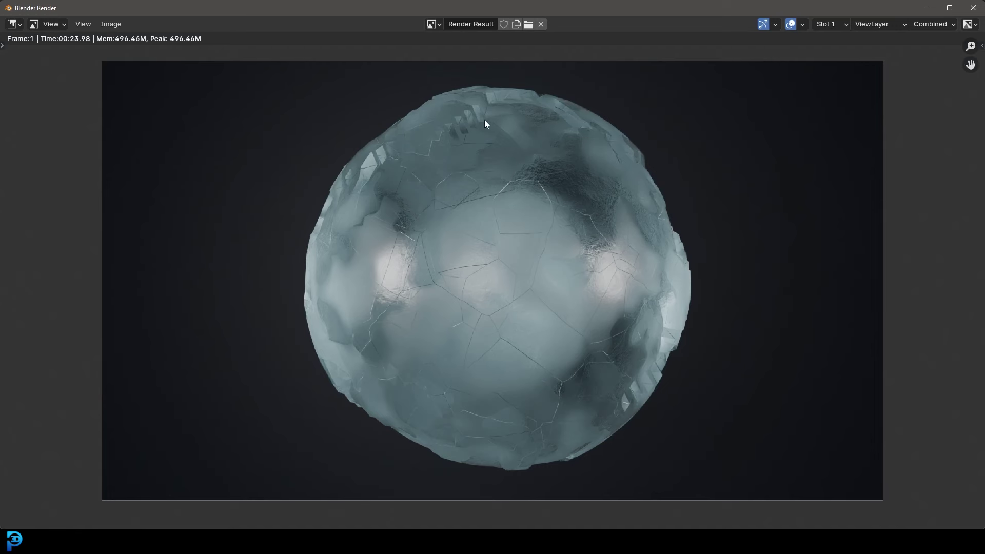
pyautogui.scroll(2, 529, 230)
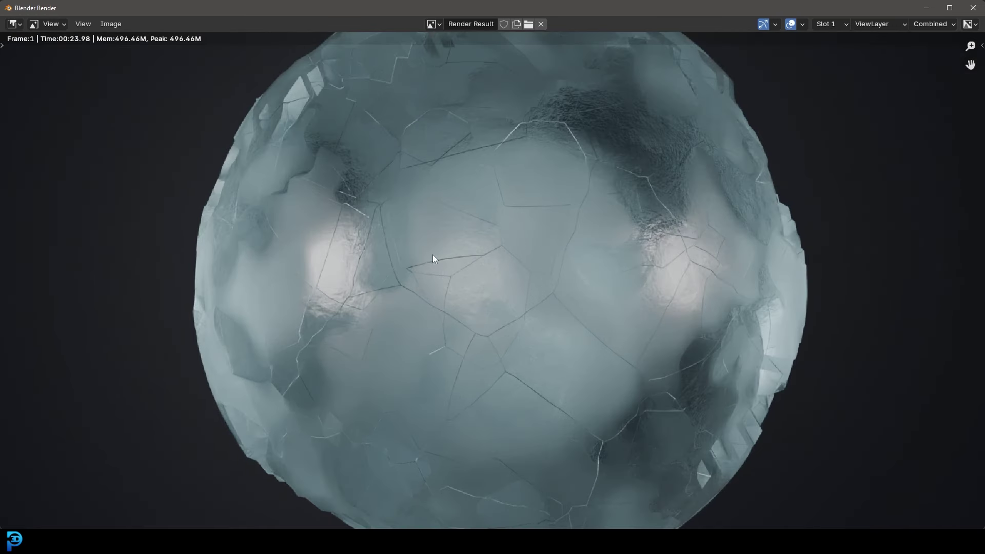
pyautogui.scroll(-1, 537, 248)
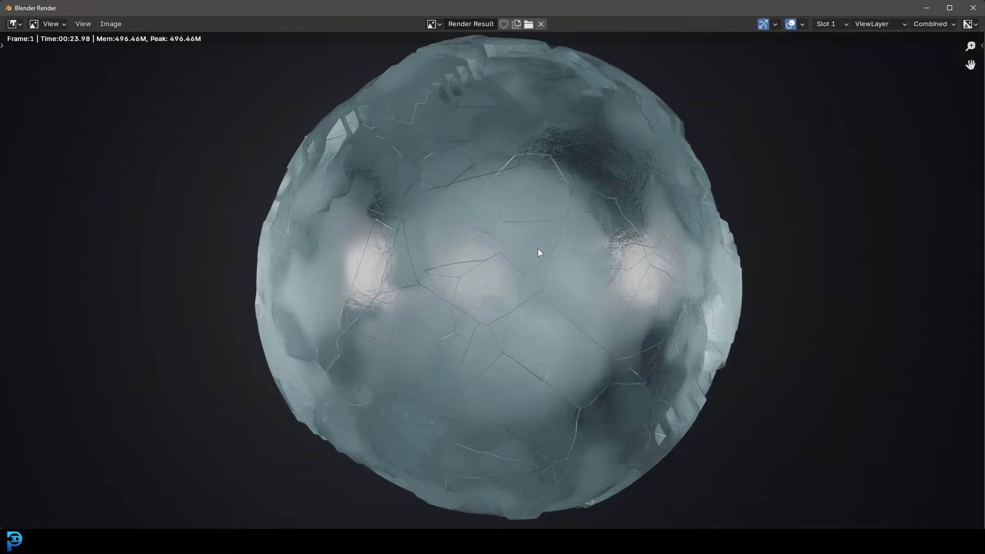
pyautogui.click(973, 7)
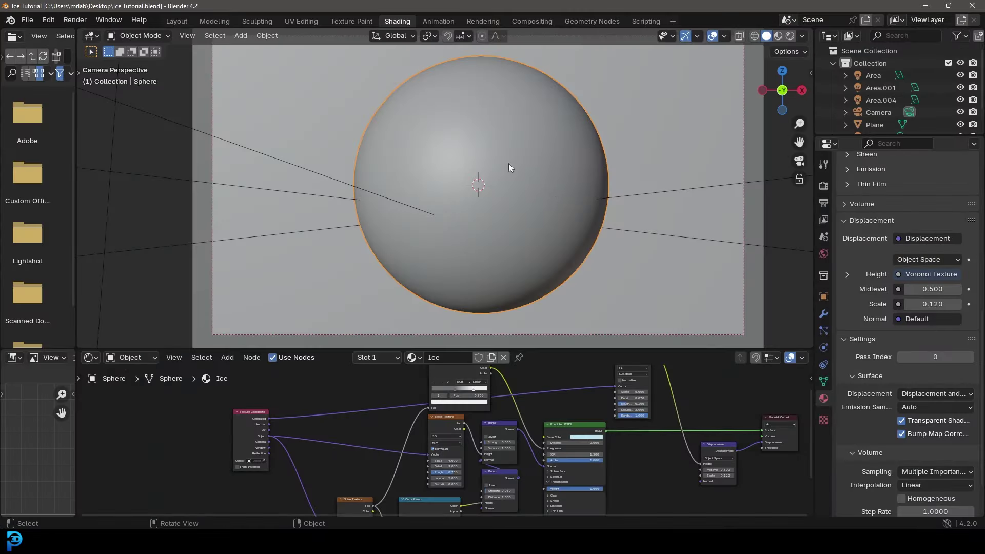
# Set the Displacement node's scale to 0.09.
pyautogui.scroll(2, 461, 127)
pyautogui.moveTo(675, 441); pyautogui.dragTo(513, 404, button='middle')
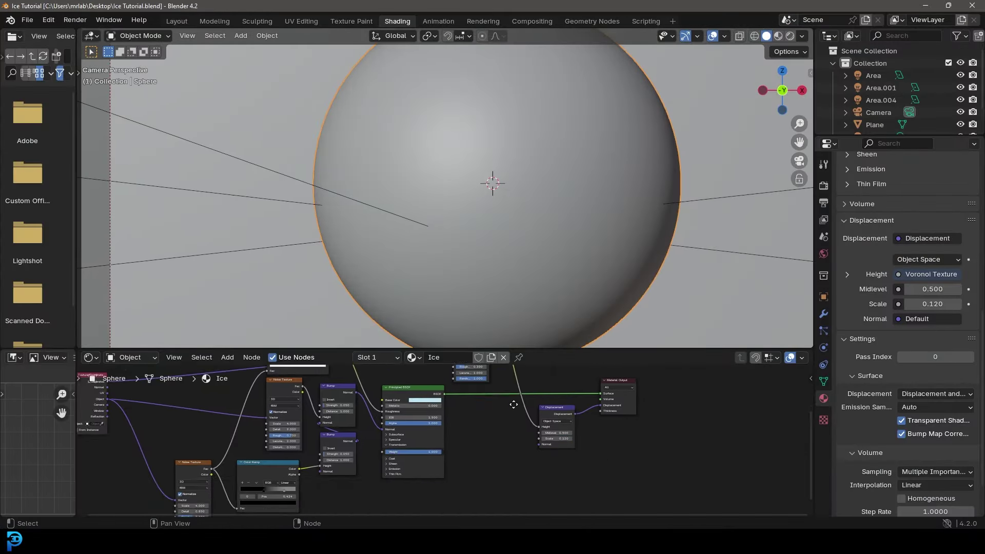
pyautogui.scroll(4, 513, 404)
pyautogui.click(544, 468)
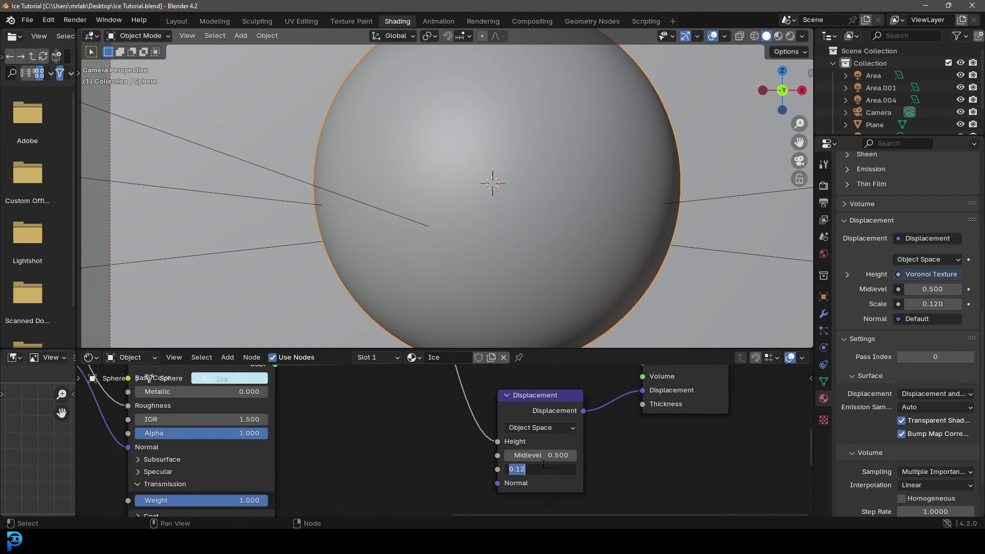
pyautogui.write('0.09')
pyautogui.press('Return')
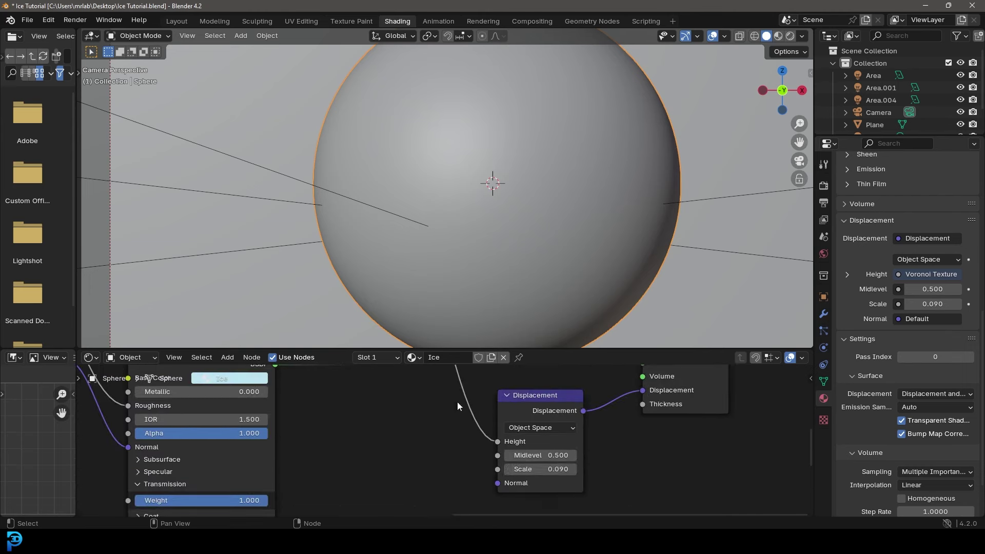
# Examine the values of both Noise Textures, the Color Ramps and the Bump nodes in the Ice material.
pyautogui.scroll(-2, 346, 442)
pyautogui.moveTo(345, 442); pyautogui.dragTo(463, 382, button='middle')
pyautogui.moveTo(412, 429); pyautogui.dragTo(410, 494, button='middle')
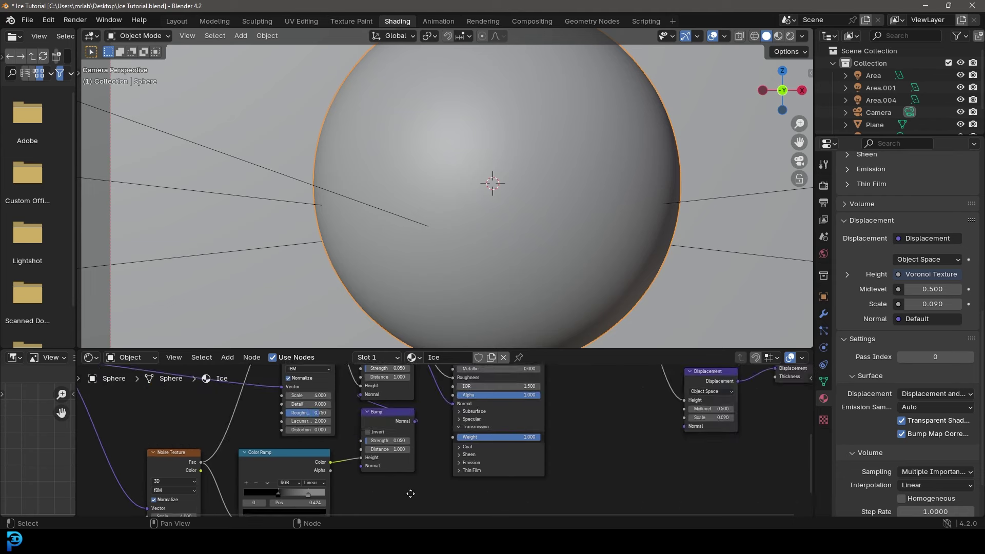
pyautogui.moveTo(191, 460); pyautogui.dragTo(353, 401, button='middle')
pyautogui.scroll(2, 353, 401)
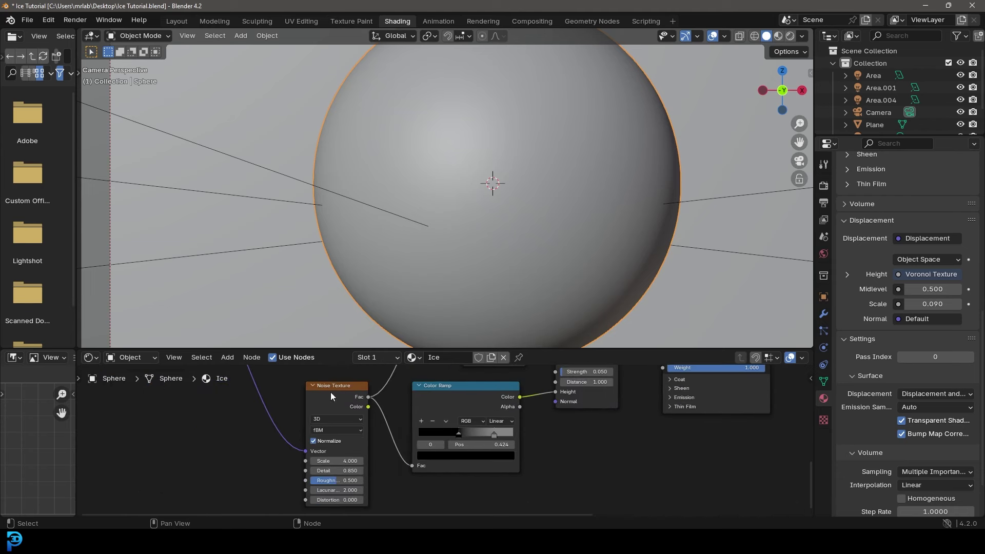
pyautogui.scroll(2, 370, 454)
pyautogui.moveTo(370, 454); pyautogui.dragTo(427, 464, button='middle')
pyautogui.scroll(3, 426, 464)
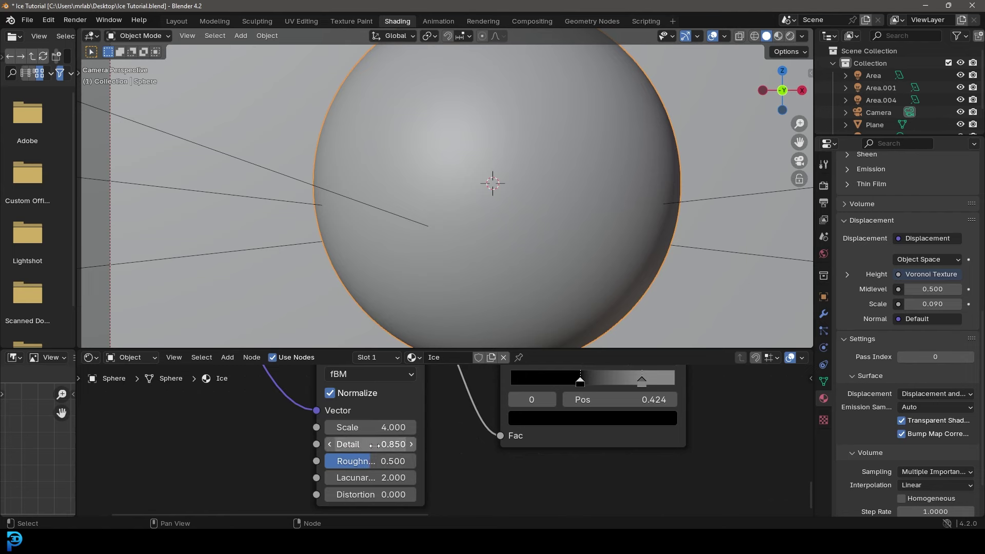
pyautogui.moveTo(444, 436); pyautogui.dragTo(455, 456, button='middle')
pyautogui.scroll(-4, 454, 409)
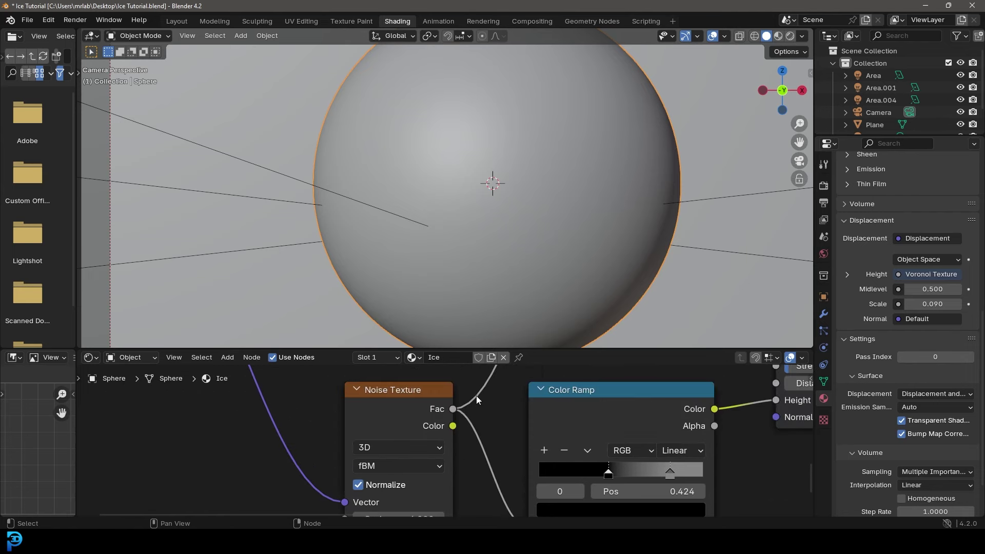
pyautogui.moveTo(464, 401); pyautogui.dragTo(404, 471, button='middle')
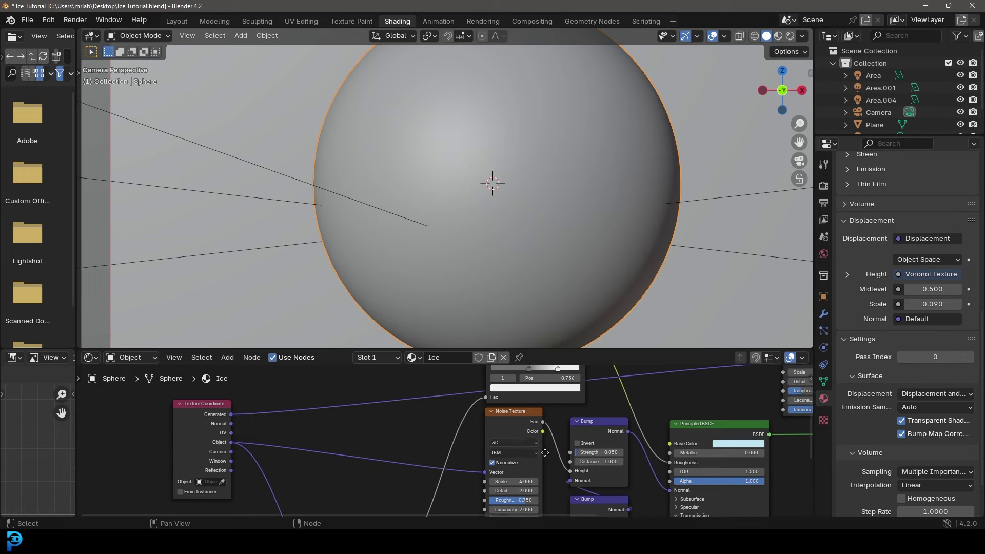
pyautogui.moveTo(526, 475); pyautogui.dragTo(506, 403, button='middle')
pyautogui.scroll(3, 506, 403)
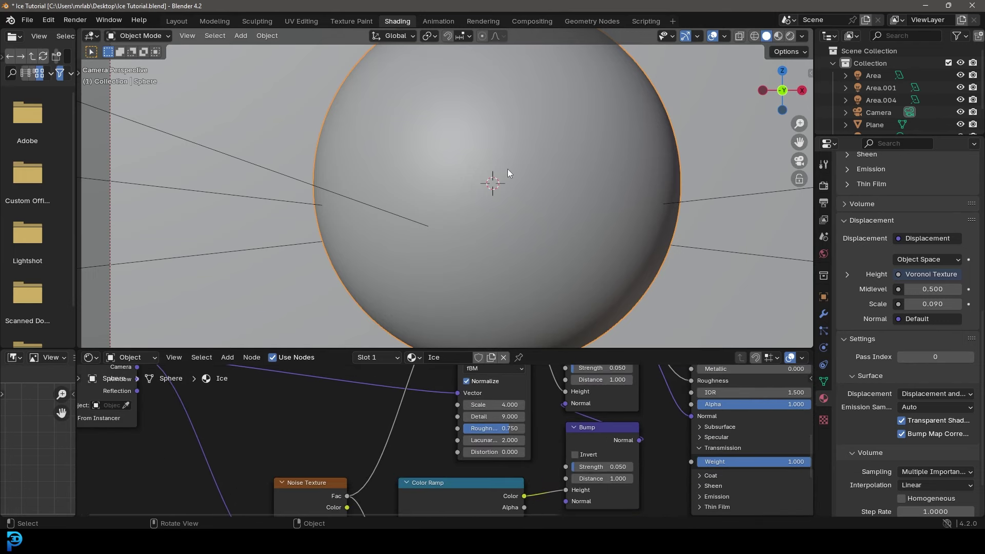
pyautogui.keyDown('ctrl'); pyautogui.scroll(-7, 503, 418); pyautogui.keyUp('ctrl')
pyautogui.keyDown('ctrl'); pyautogui.scroll(7, 502, 418); pyautogui.keyUp('ctrl')
pyautogui.keyDown('ctrl'); pyautogui.scroll(-2, 525, 177); pyautogui.keyUp('ctrl')
# Save the file and switch the 3D viewport to Rendered shading with the sphere deselected.
pyautogui.hotkey('ctrl', 's')
pyautogui.scroll(2, 518, 162)
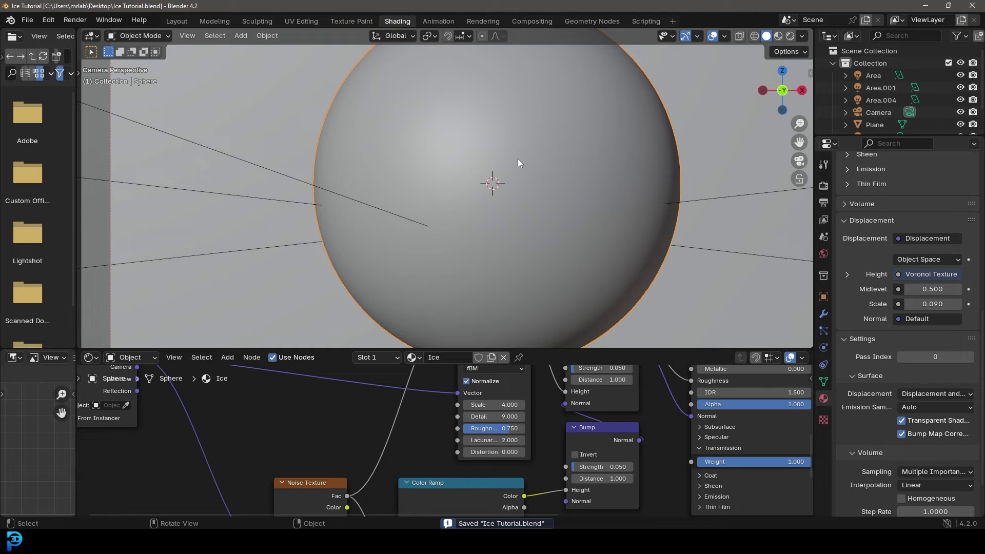
pyautogui.press('z')
pyautogui.click(522, 89)
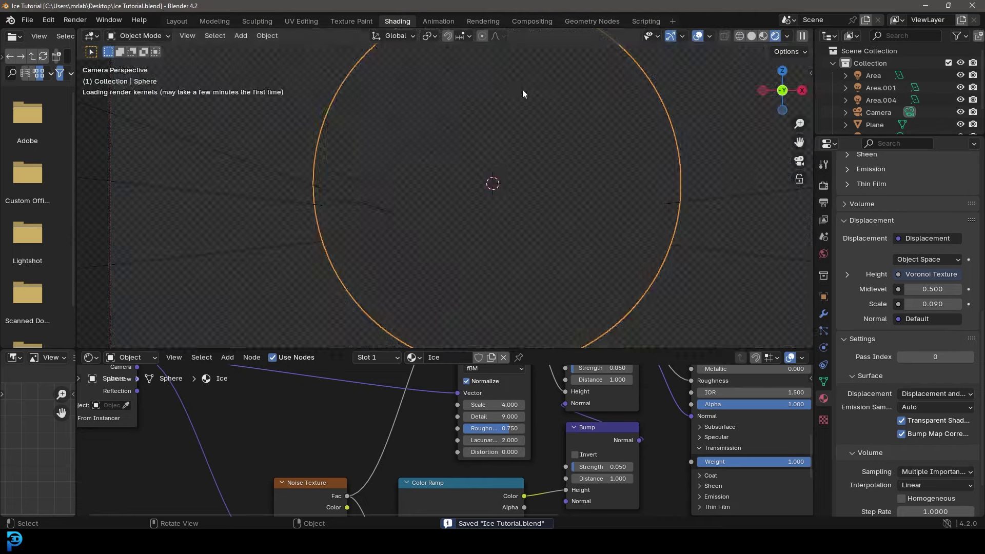
pyautogui.click(713, 101)
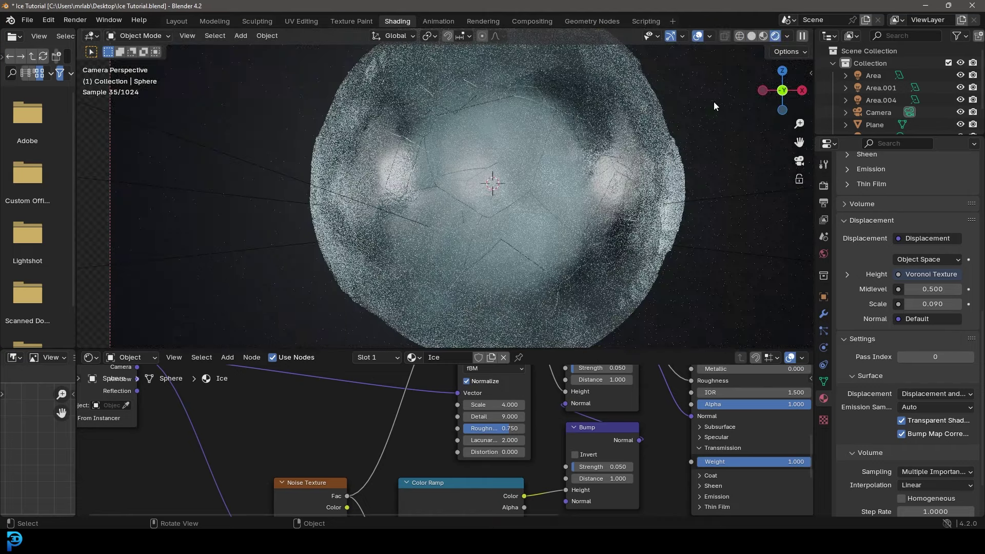